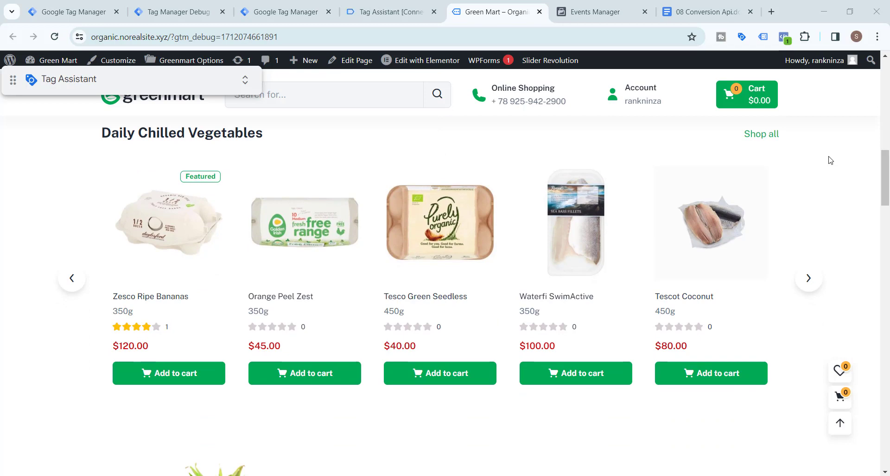
- Open the Zesco Ripe Bananas product page from the Featured Fresh Fruits section of the store's home page
scroll(830, 160, "down", 10)
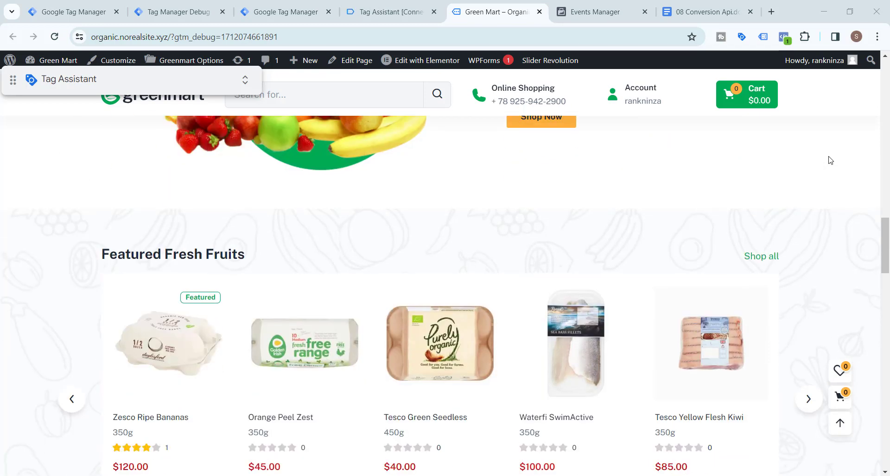
scroll(830, 160, "down", 3)
scroll(841, 181, "down", 2)
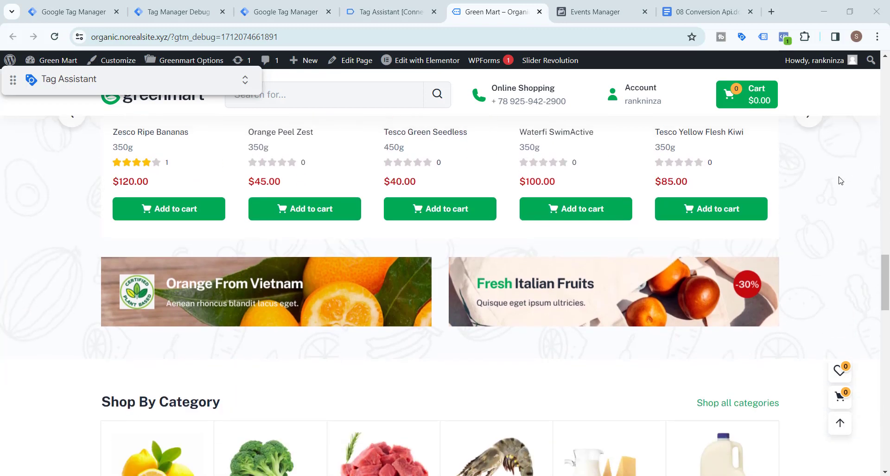
scroll(841, 181, "up", 3)
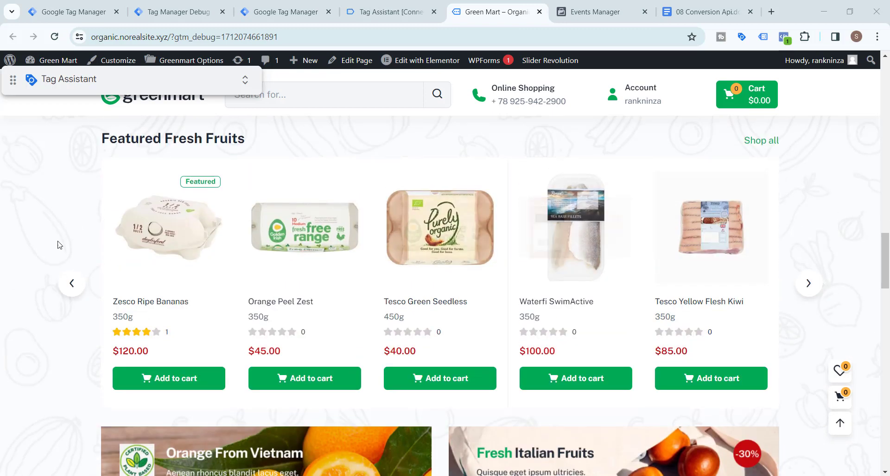
left_click(175, 304)
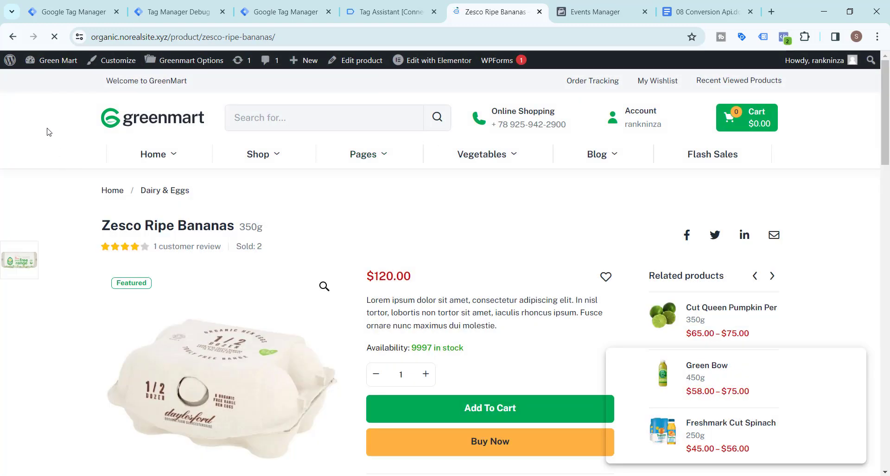
- Switch to the organic-norealsite-xyz container in Google Tag Manager and create a new tag named ga4-ss-fb-pixel-view-item-tag
left_click(184, 3)
left_click(250, 6)
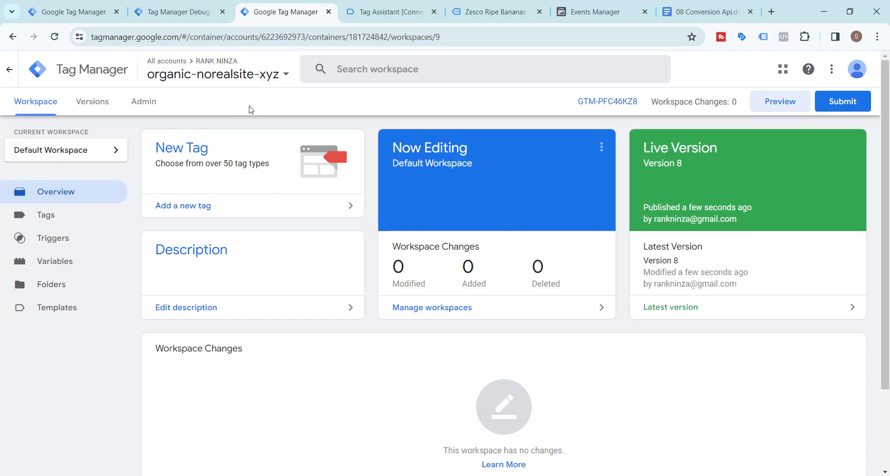
left_click(73, 224)
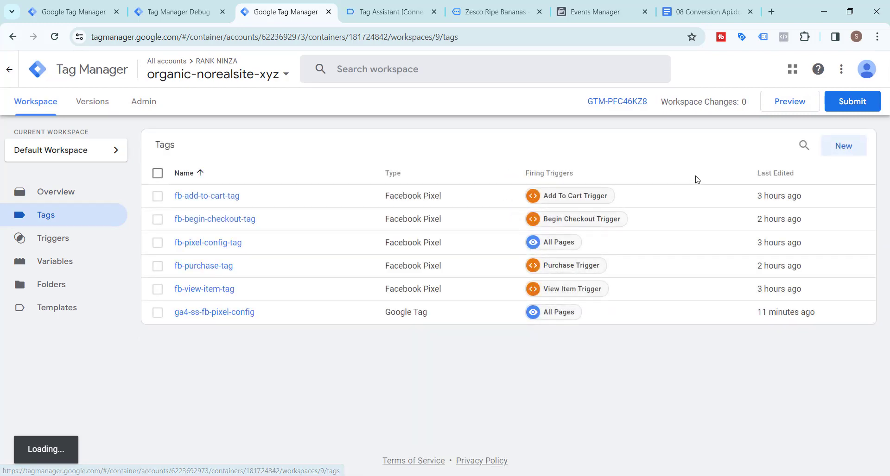
left_click(849, 147)
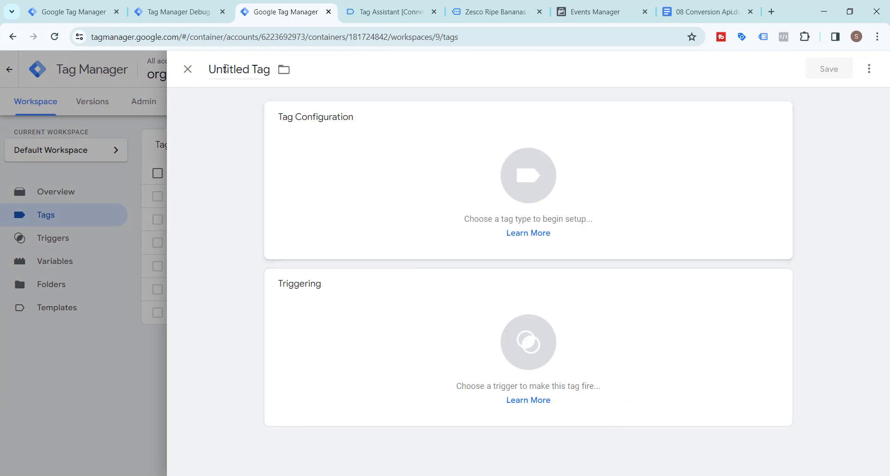
triple_click(226, 68)
type("g")
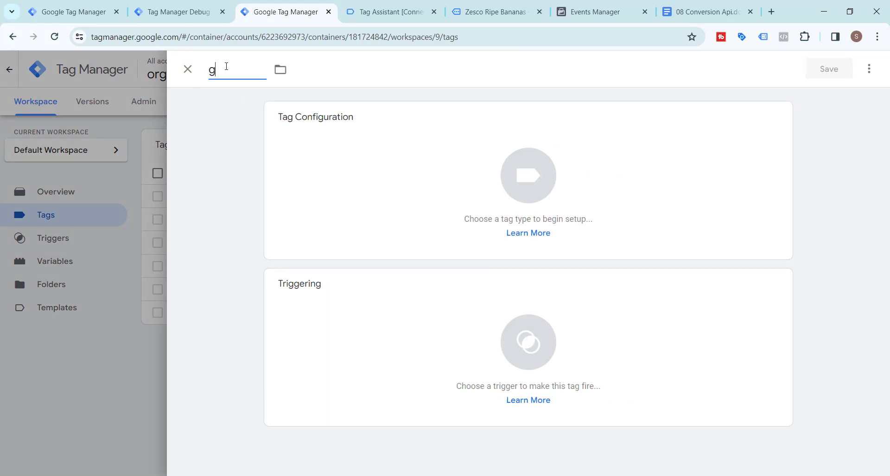
type("a4-ss-fb-pixel")
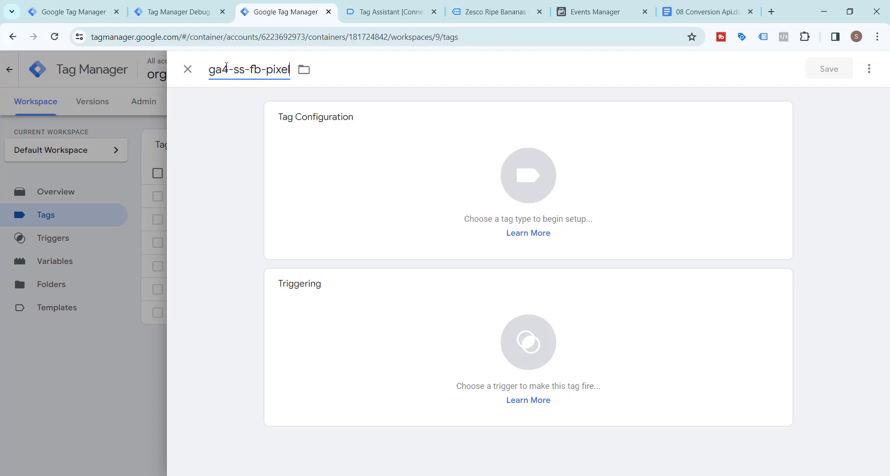
type("-view-item")
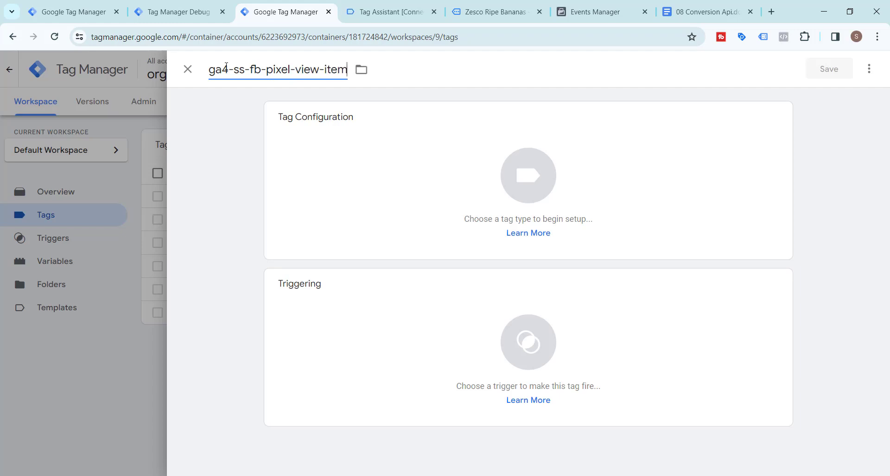
type("-tag")
- Check the view_item setup notes in the 08 Conversion Api document and choose Google Analytics: GA4 Event as the new tag's type
left_click(708, 12)
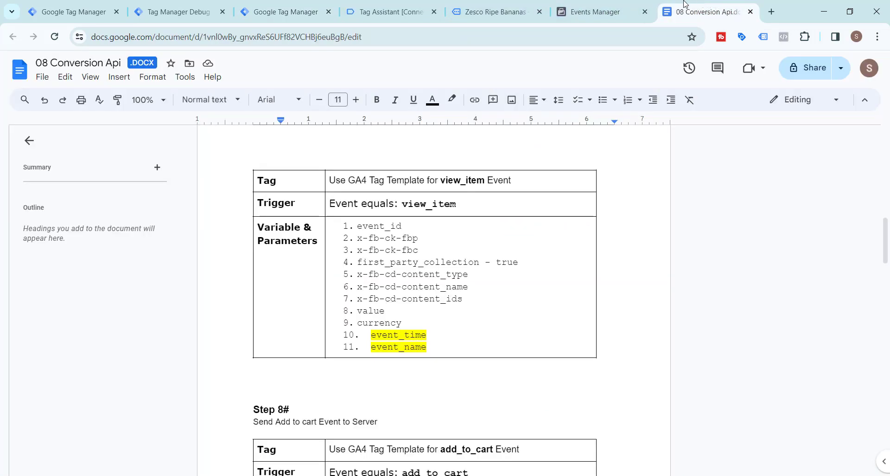
left_click(268, 6)
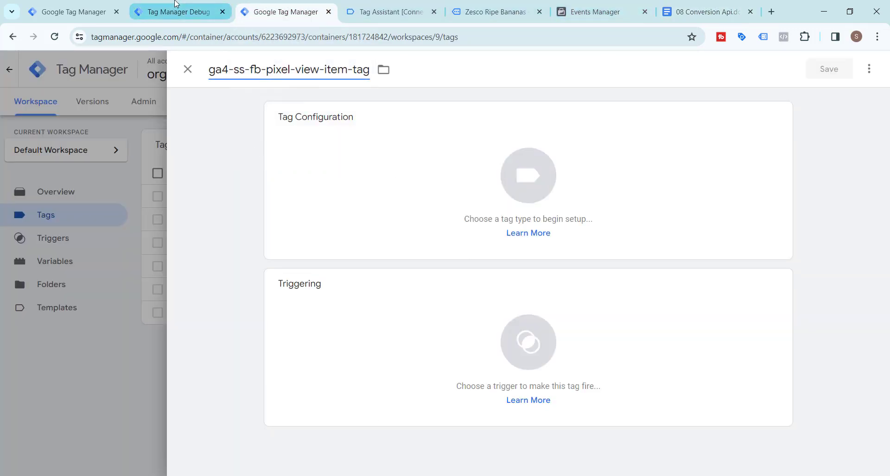
left_click(518, 184)
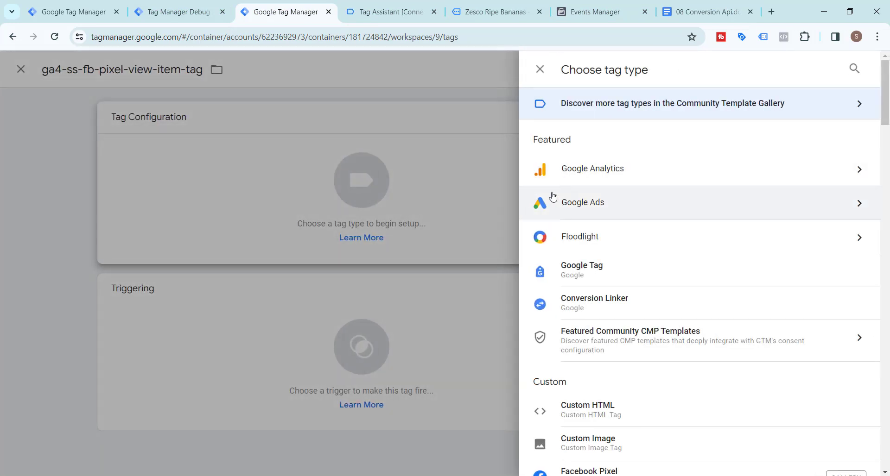
left_click(636, 178)
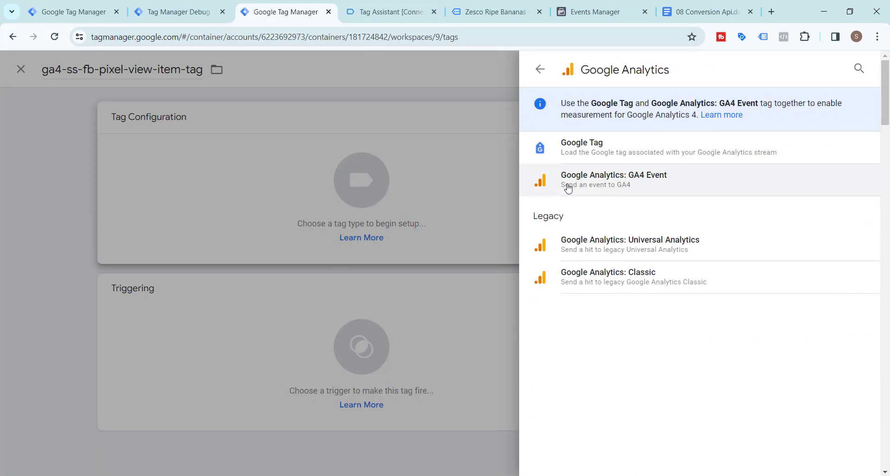
left_click(627, 184)
- Set the tag's Measurement ID to the variable {{ga4-demo-tag-id}}
left_click(356, 239)
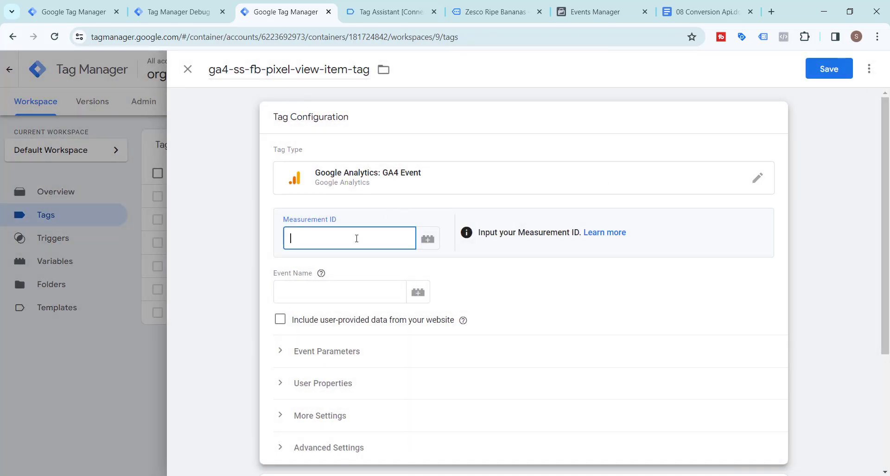
type("{{")
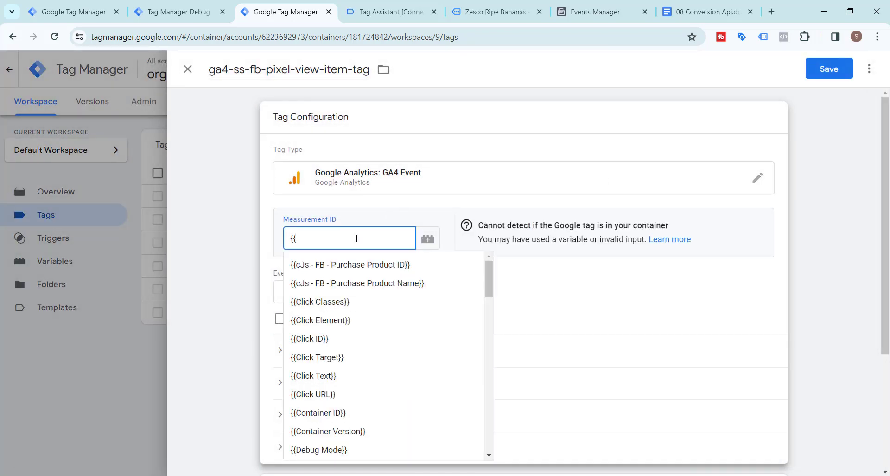
type("ga")
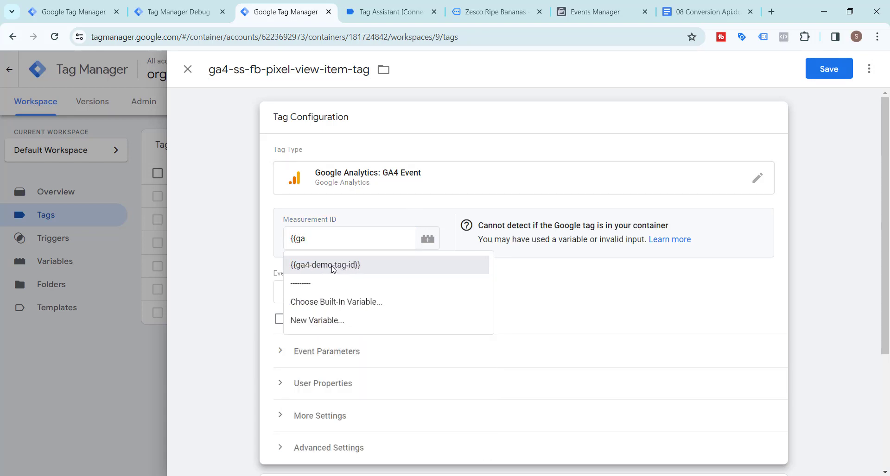
left_click(333, 269)
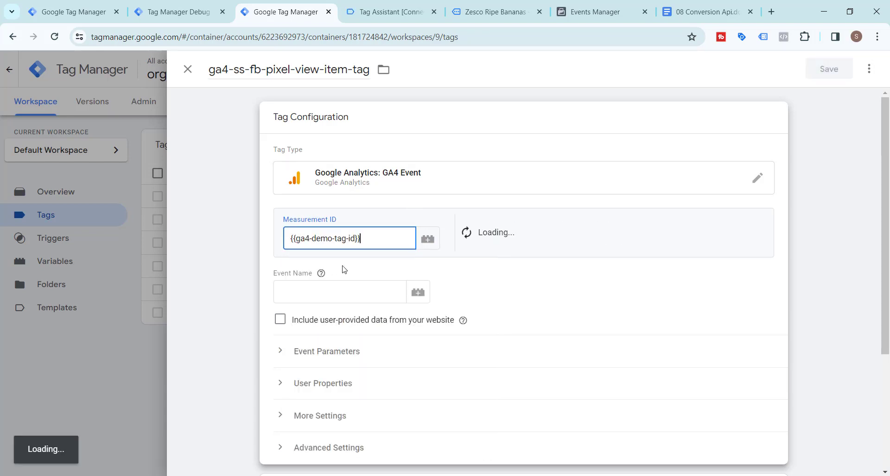
scroll(385, 264, "down", 1)
scroll(384, 264, "down", 1)
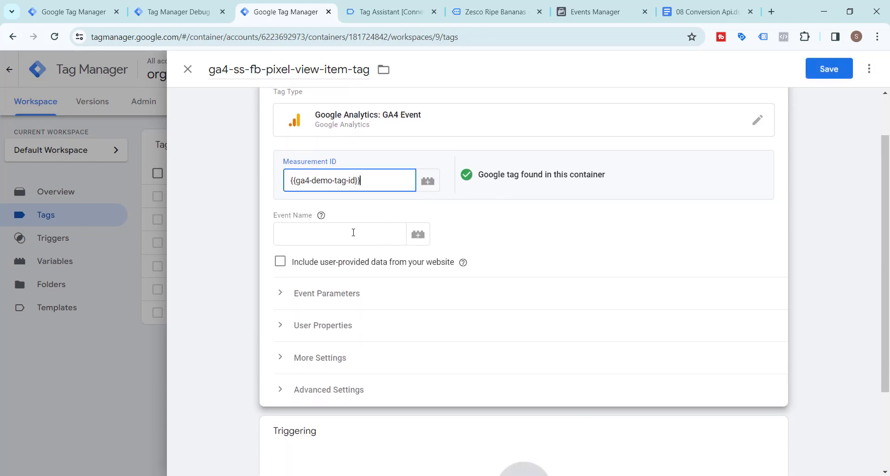
left_click(352, 234)
left_click(418, 237)
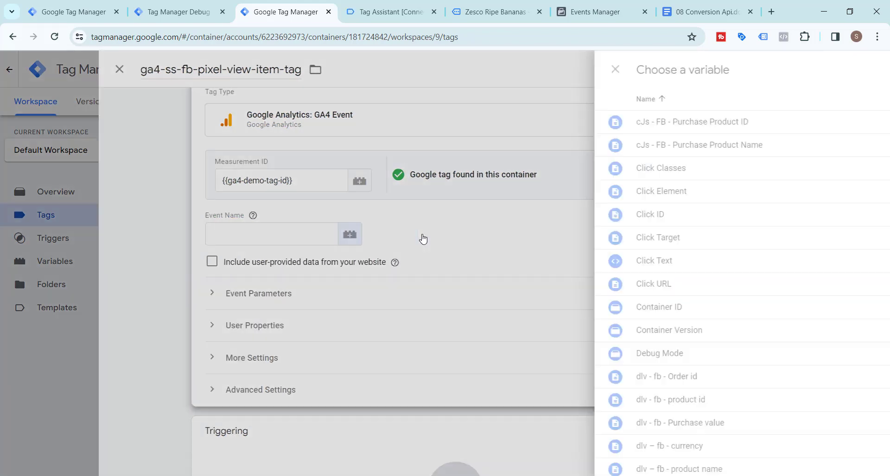
left_click(188, 71)
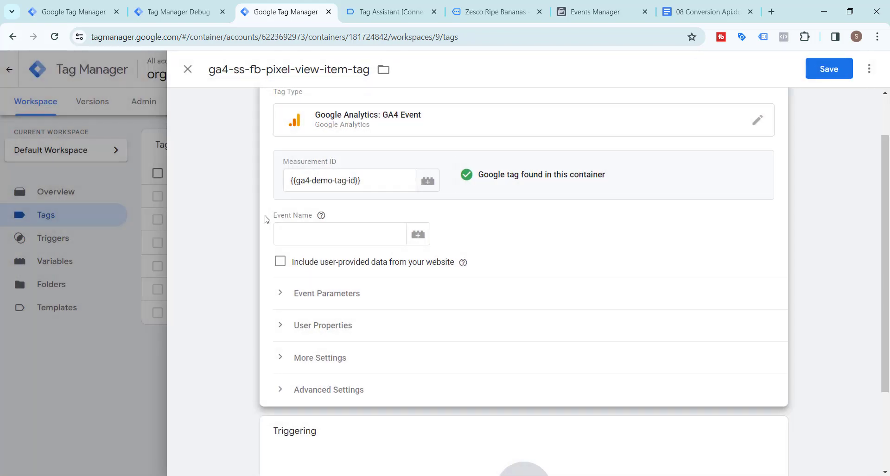
- Copy view_item from the Trigger row of the 08 Conversion Api document and paste it as the tag's Event Name
left_click(678, 4)
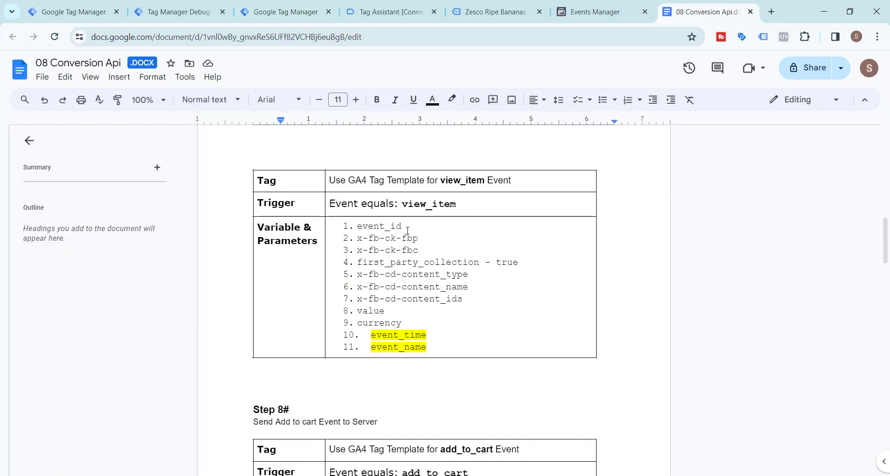
left_click_drag(403, 204, 455, 205)
key("ctrl+c")
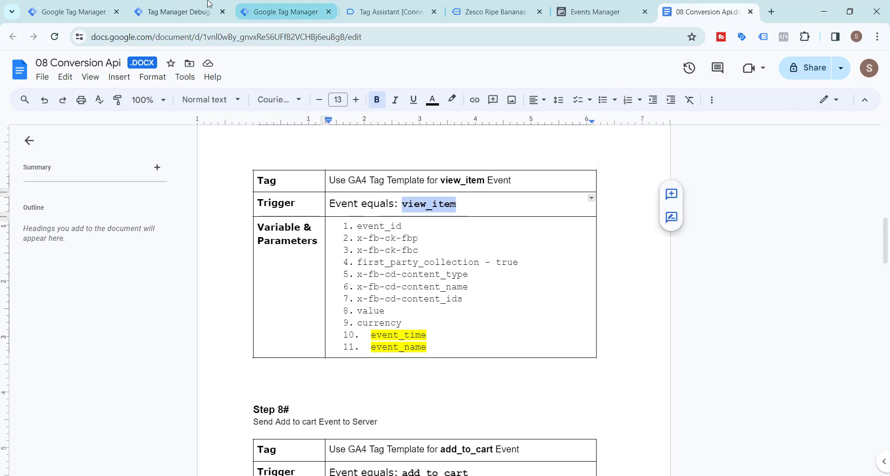
left_click(286, 12)
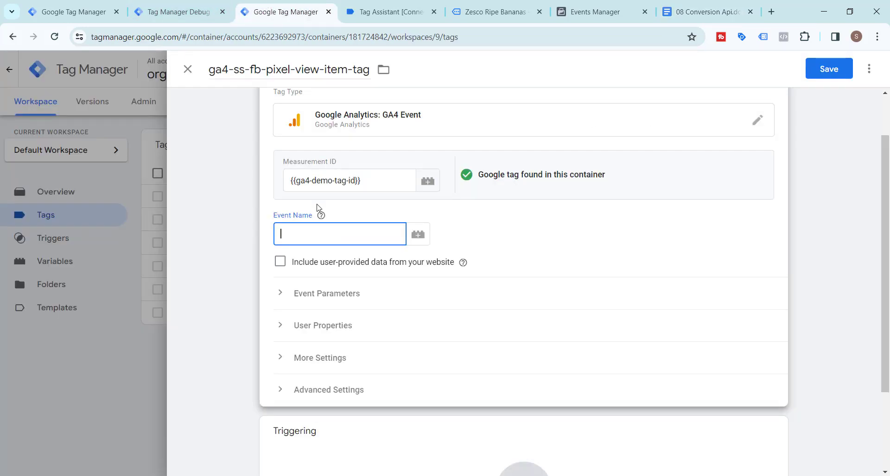
left_click(314, 236)
key("ctrl+v")
- Assign the View Item Trigger as the firing trigger of the tag
scroll(283, 234, "down", 3)
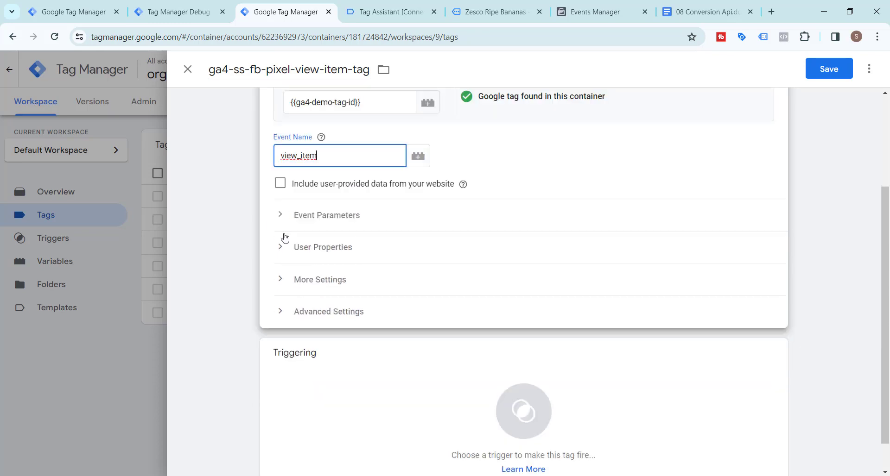
left_click(521, 382)
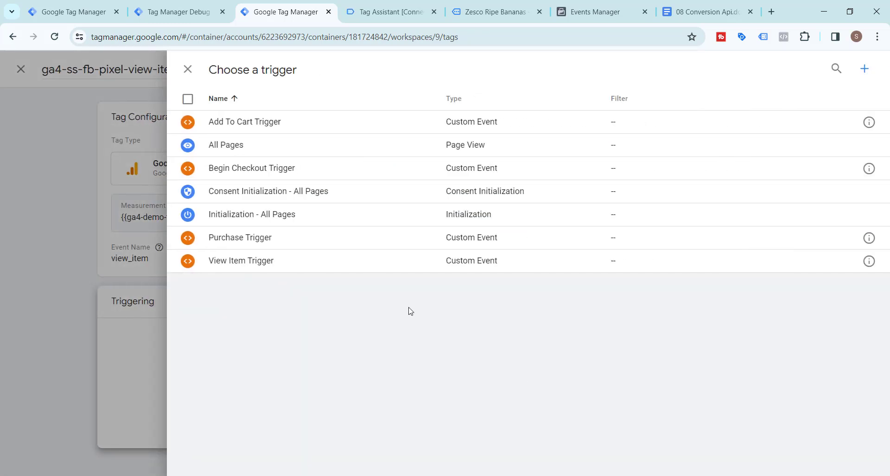
left_click(248, 263)
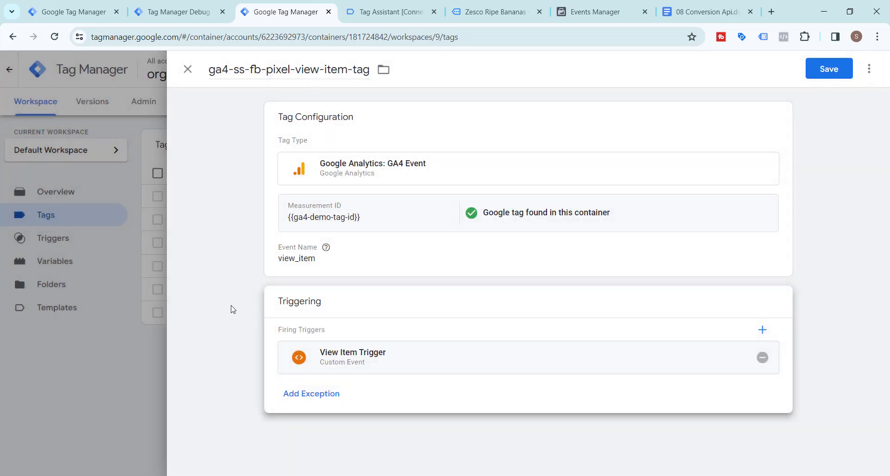
- Reopen the tag configuration for editing and expand its Event Parameters section
left_click(776, 121)
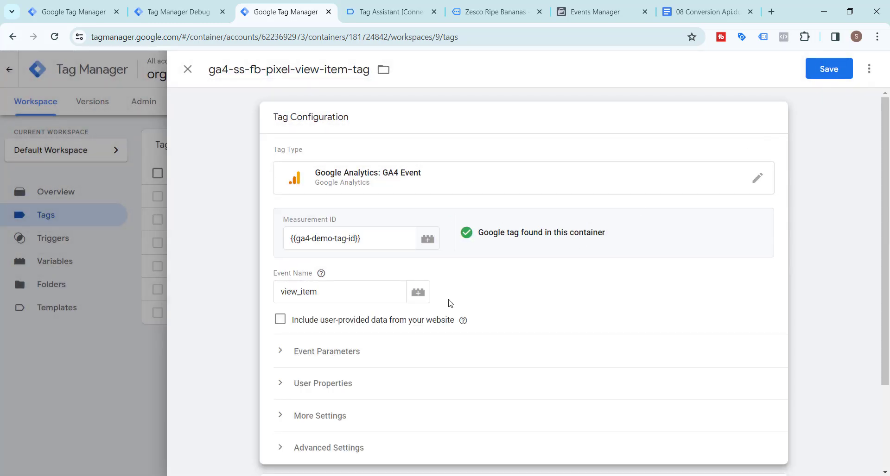
scroll(446, 304, "down", 3)
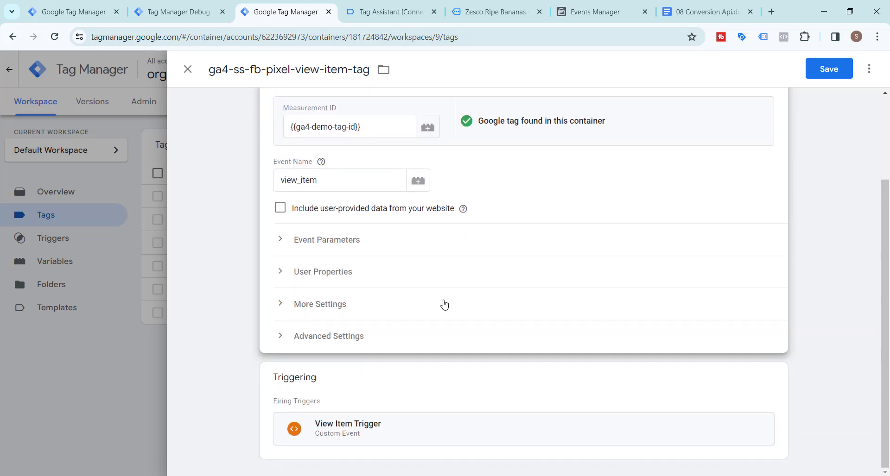
left_click(283, 245)
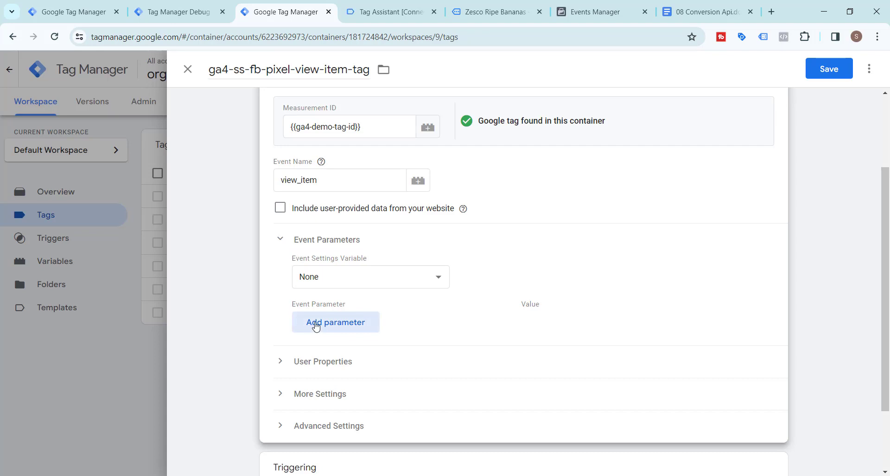
left_click(280, 362)
scroll(280, 362, "down", 1)
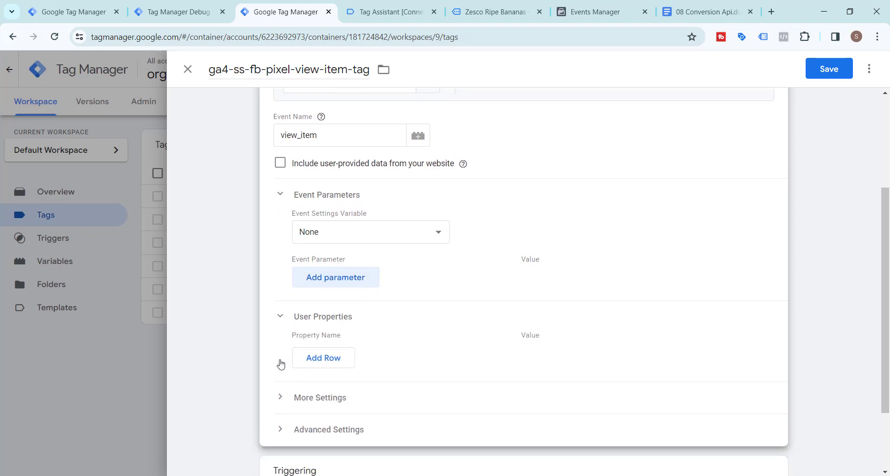
left_click(285, 301)
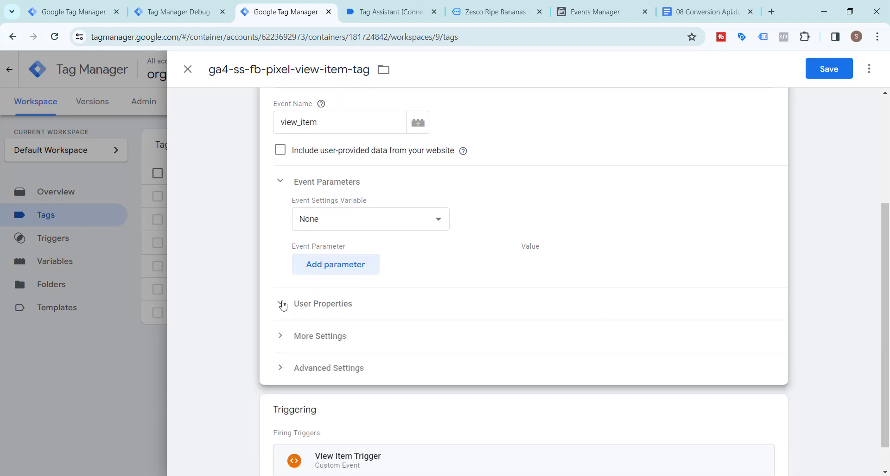
- Add six empty event parameter rows to the tag
left_click(331, 268)
left_click(343, 298)
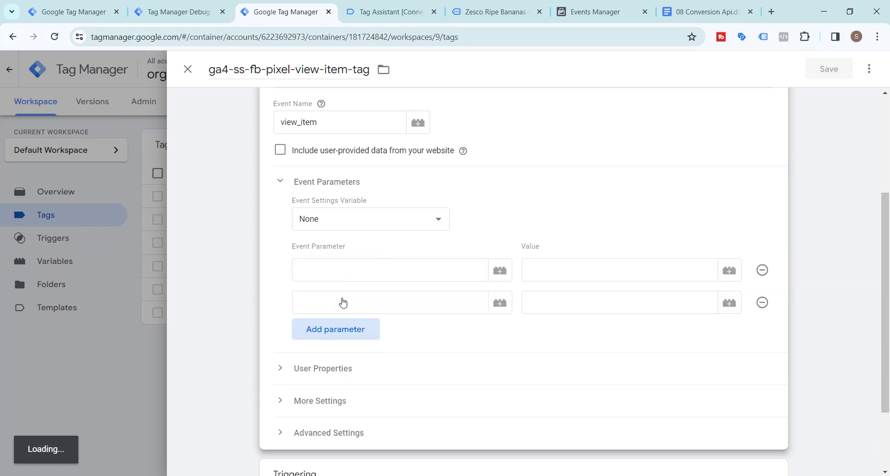
left_click(348, 332)
left_click(344, 366)
scroll(345, 325, "down", 3)
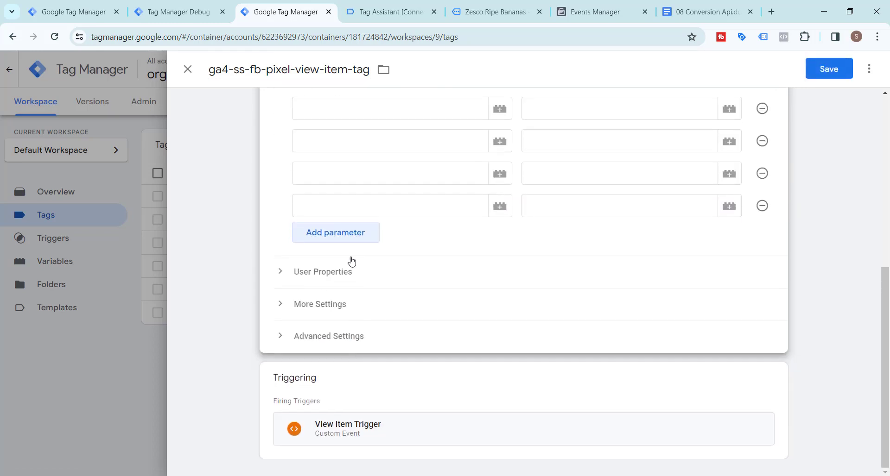
left_click(348, 235)
left_click(353, 272)
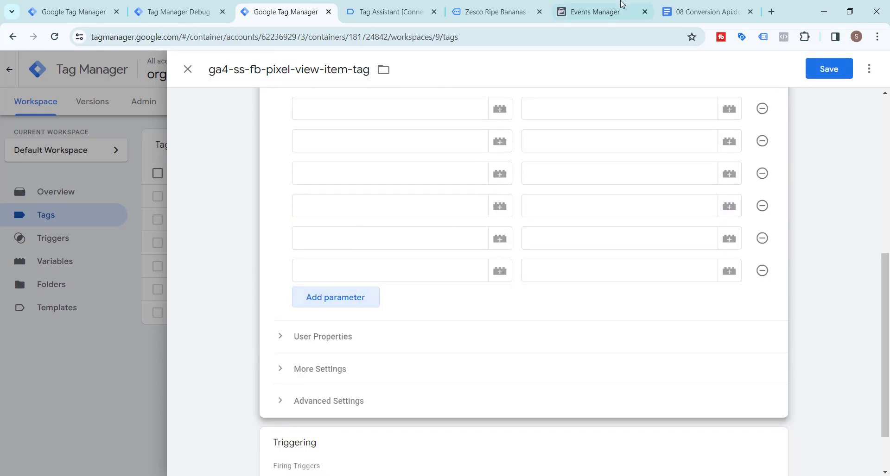
- Copy event_id from the view_item parameter list in the 08 Conversion Api document into the tag's first Event Parameter name
left_click(719, 4)
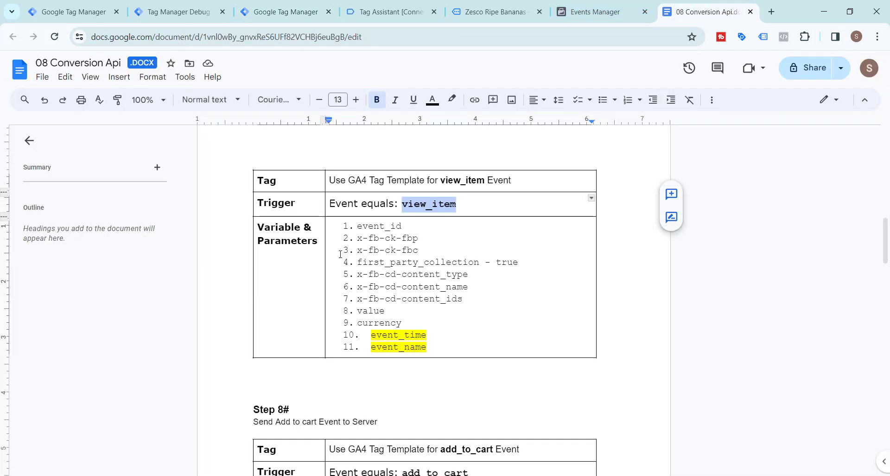
left_click_drag(358, 226, 402, 227)
key("ctrl+c")
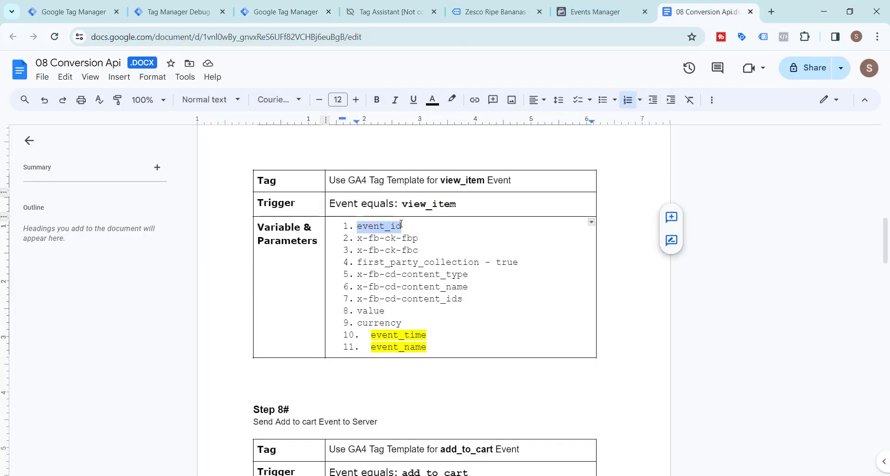
left_click(290, 10)
scroll(346, 245, "up", 2)
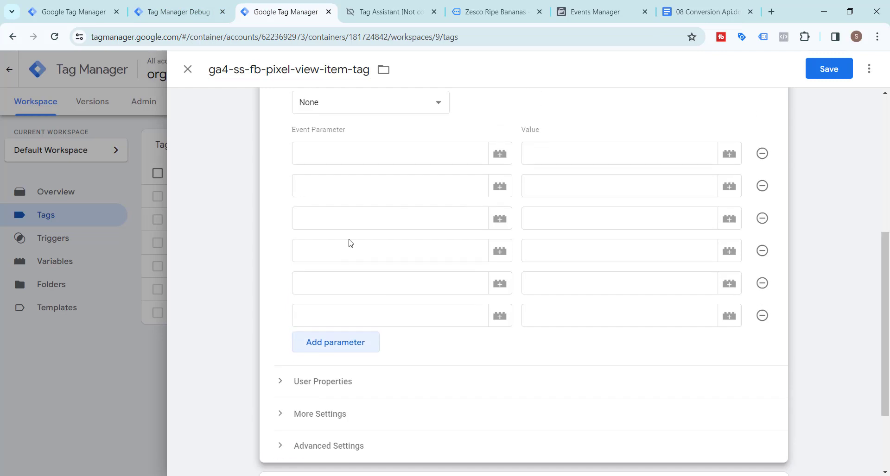
left_click(338, 167)
key("ctrl+v")
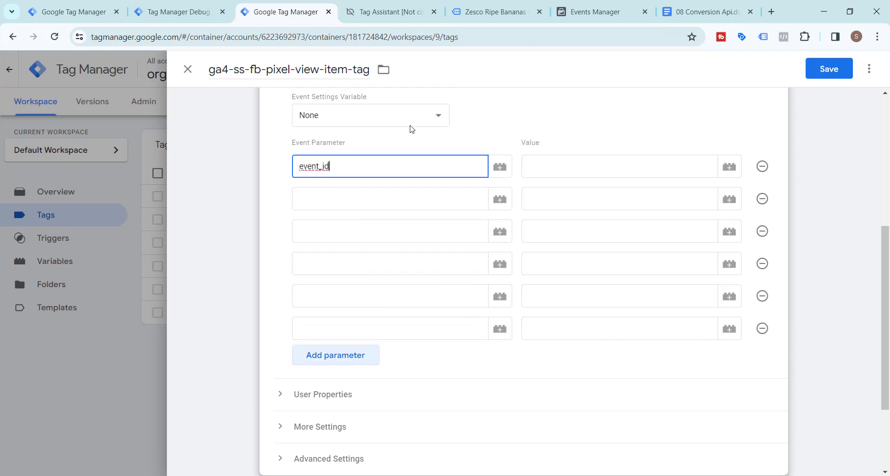
- Copy x-fb-cd-content_type from the document's view_item list and paste it as the tag's second event parameter name
left_click(694, 6)
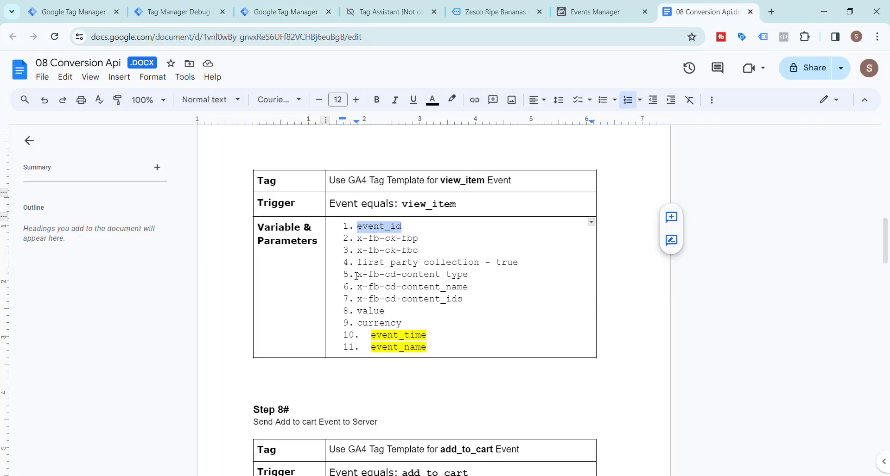
left_click_drag(358, 276, 469, 273)
key("ctrl+c")
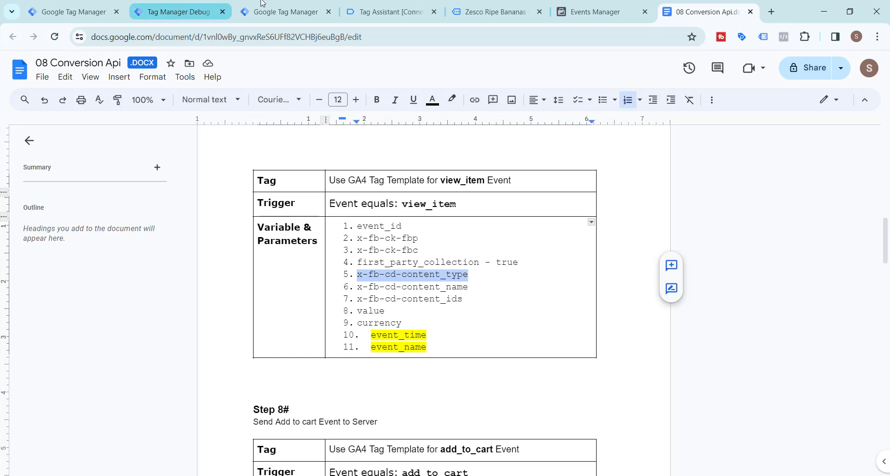
left_click(282, 6)
left_click(319, 201)
key("ctrl+v")
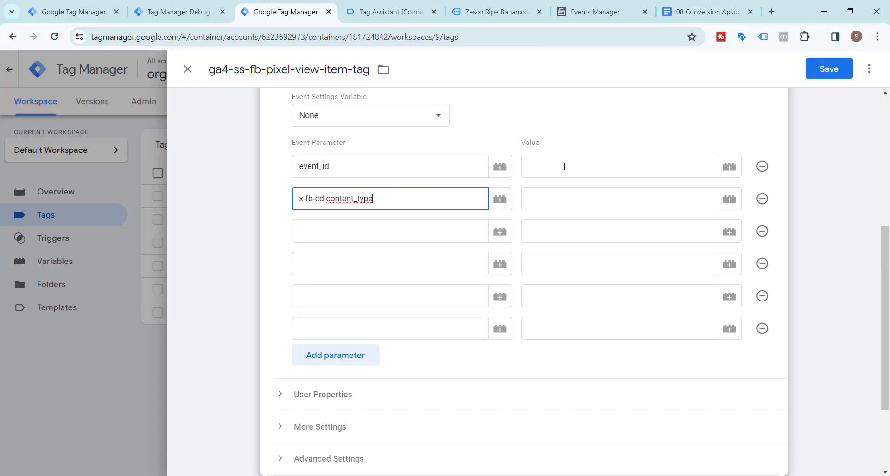
- Copy x-fb-cd-content_name from the document's view_item list and paste it as the tag's third event parameter name
left_click(702, 12)
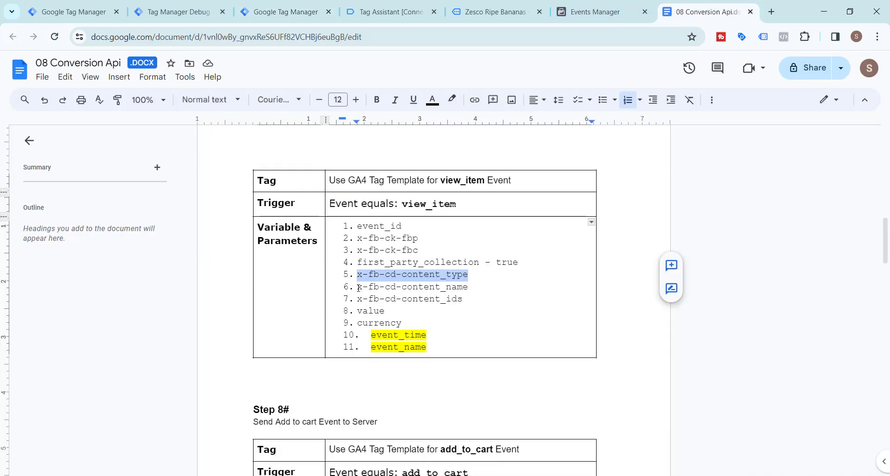
left_click_drag(358, 287, 468, 289)
key("ctrl+c")
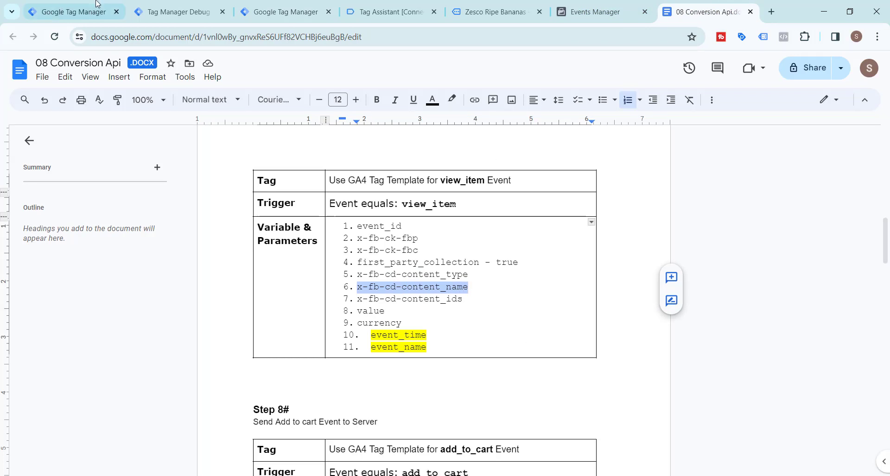
left_click(286, 11)
left_click(307, 229)
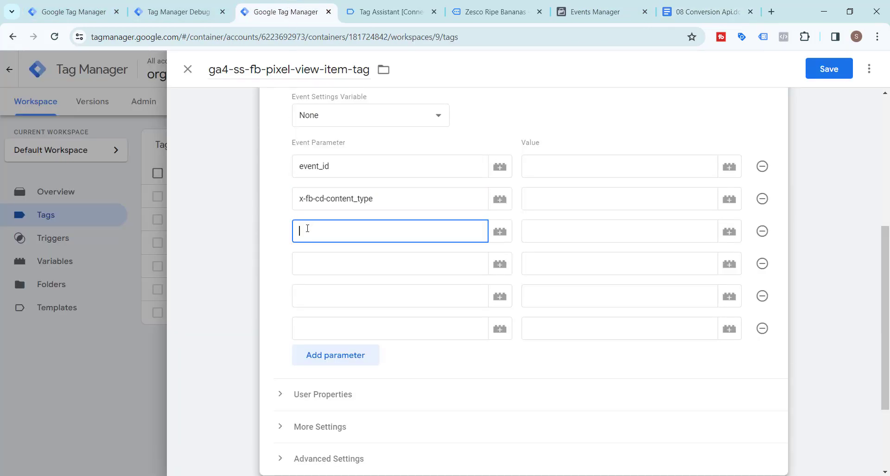
key("ctrl+v")
- Copy x-fb-cd-content_ids from the document's view_item list and paste it as the tag's fourth event parameter name
left_click(689, 10)
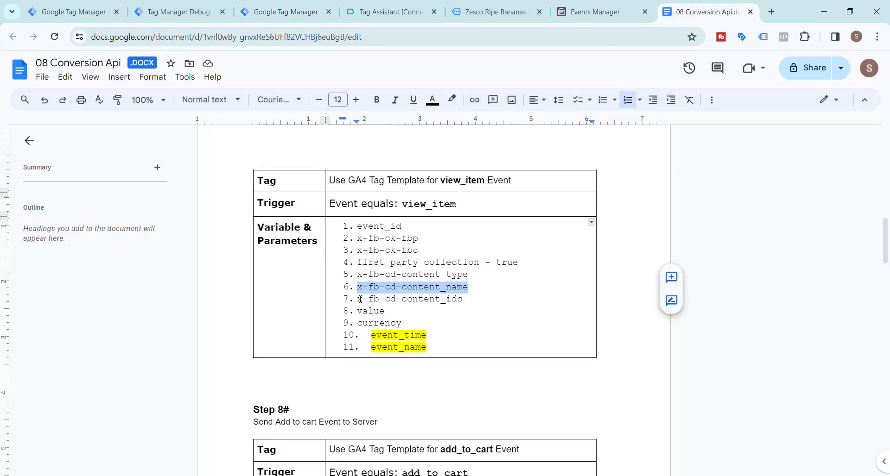
left_click_drag(358, 300, 462, 298)
key("ctrl+c")
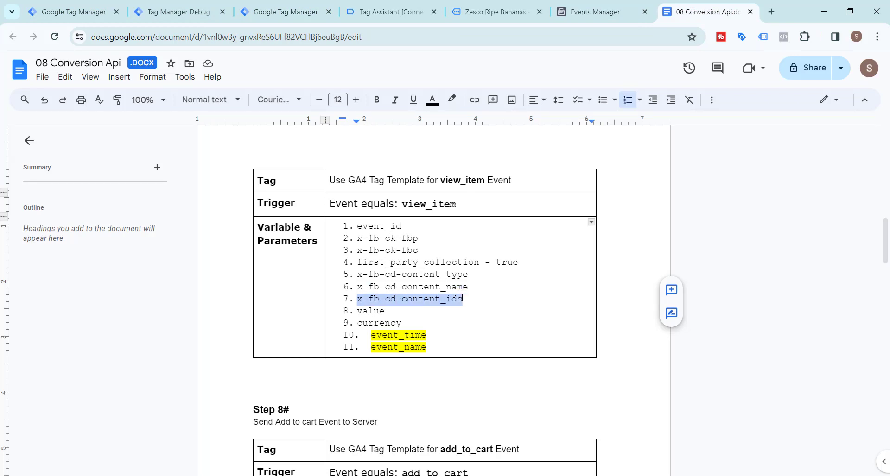
left_click(286, 11)
left_click(314, 263)
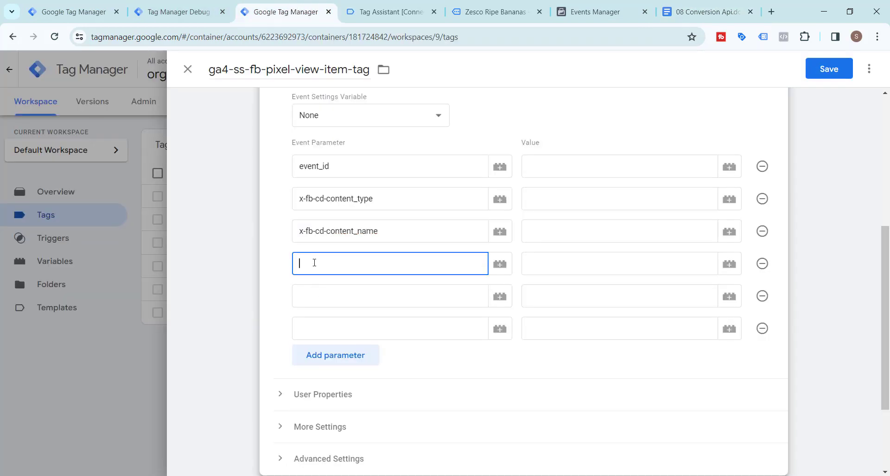
key("ctrl+v")
- Copy the parameter name value from the document's view_item list and paste it as the tag's fifth event parameter name
left_click(704, 11)
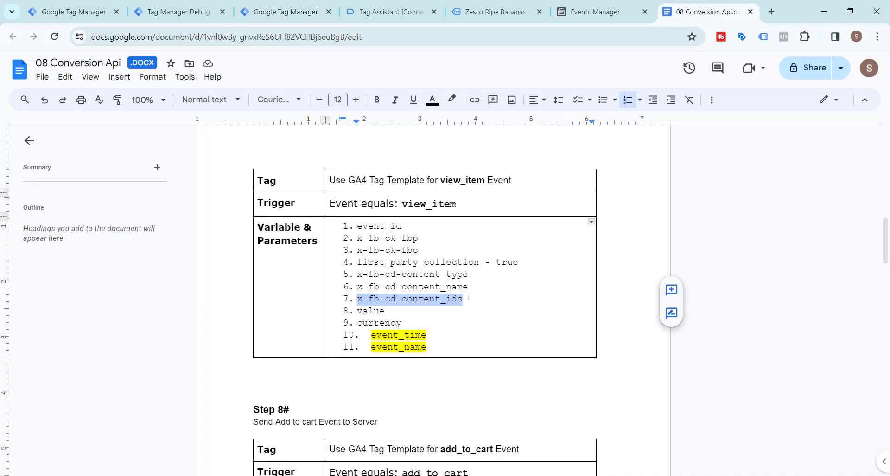
double_click(361, 311)
key("ctrl+c")
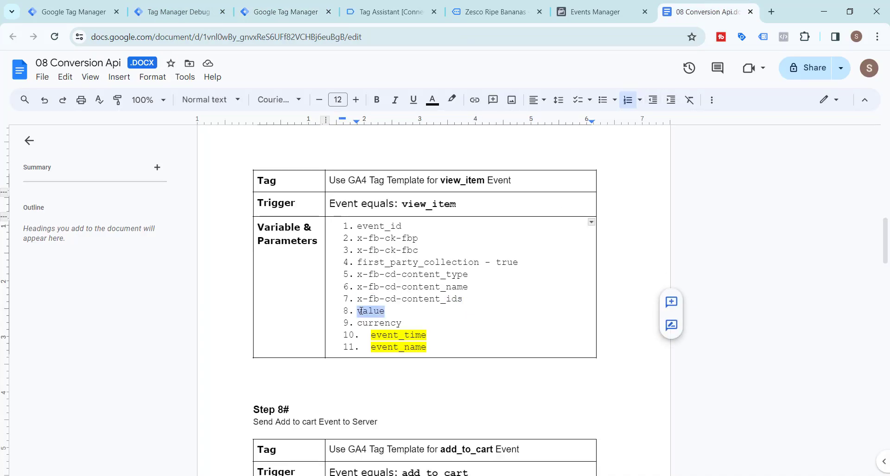
left_click(287, 14)
left_click(329, 303)
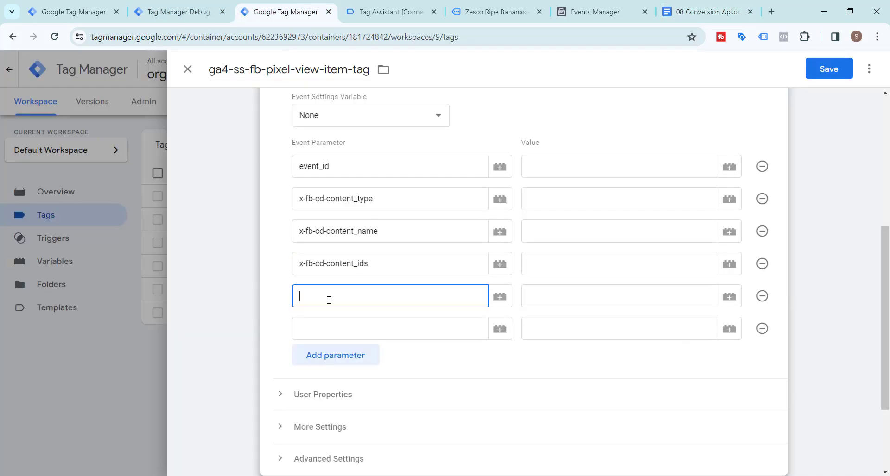
key("ctrl+v")
- Copy currency from the document's view_item list and paste it as the tag's sixth event parameter name
left_click(700, 11)
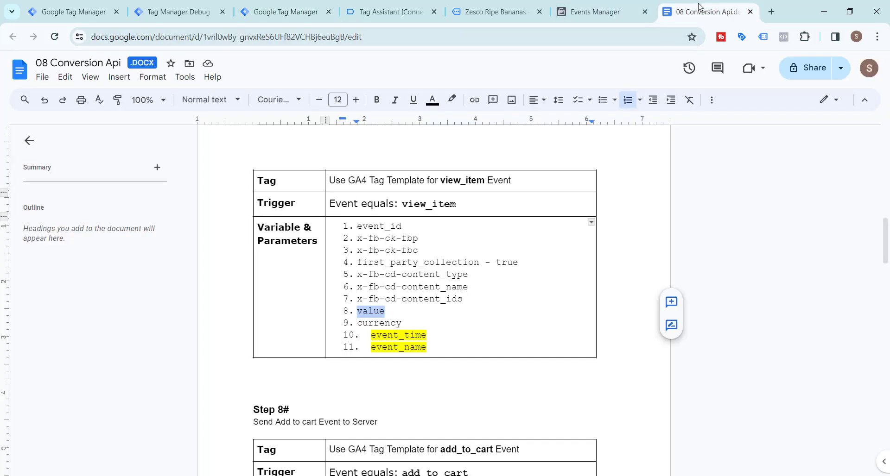
double_click(379, 324)
key("ctrl+c")
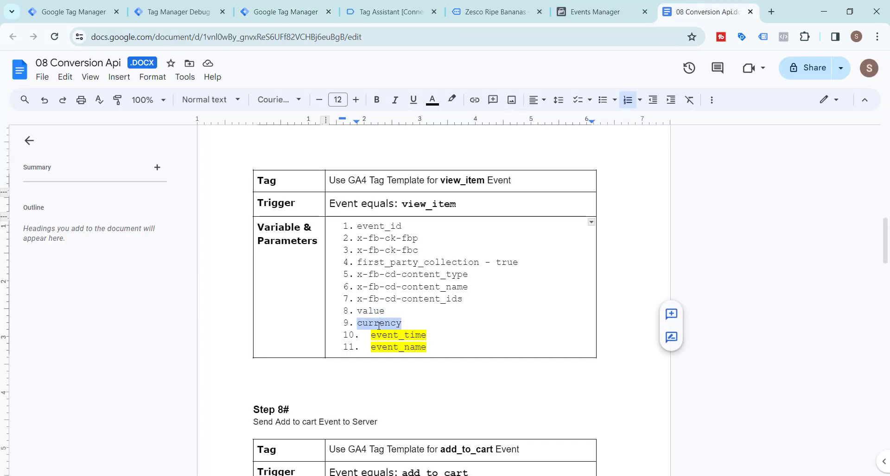
left_click(284, 13)
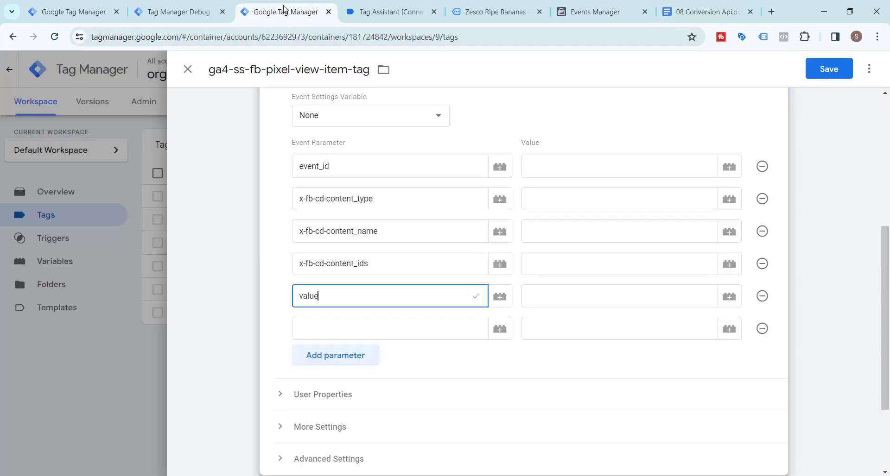
left_click(320, 330)
key("ctrl+v")
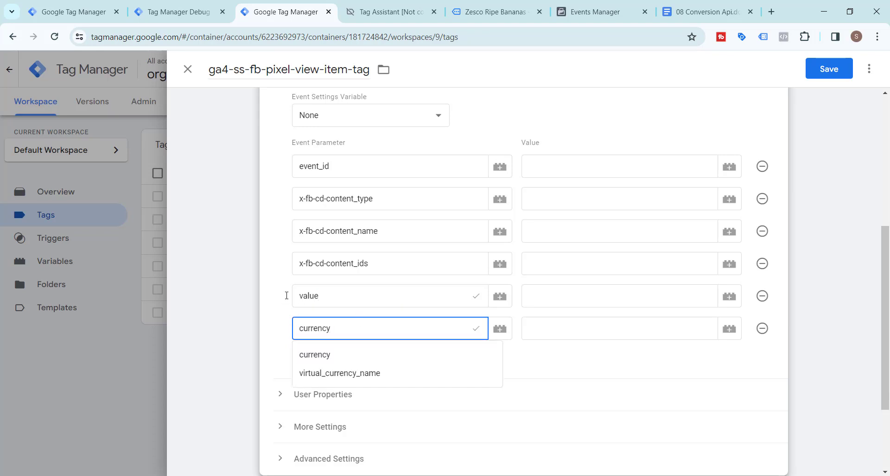
left_click(276, 295)
- Set the event_id value to the {{fb-event-id}} variable and the x-fb-cd-content_type value to product
left_click(559, 162)
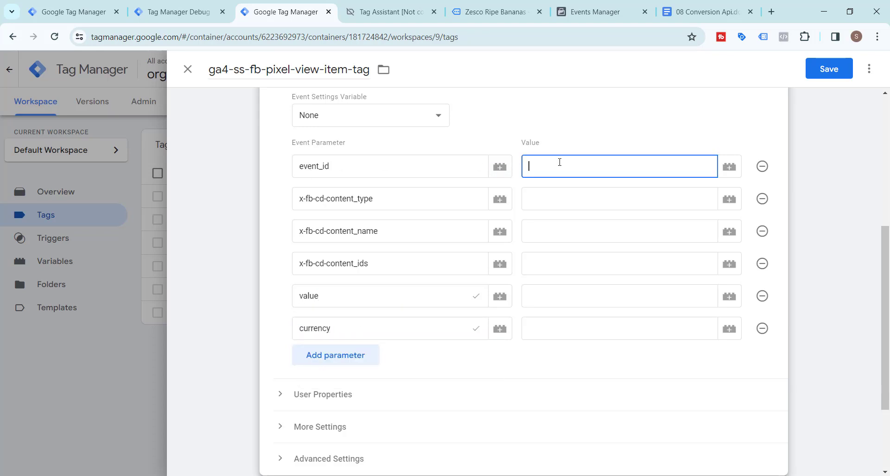
type("{{")
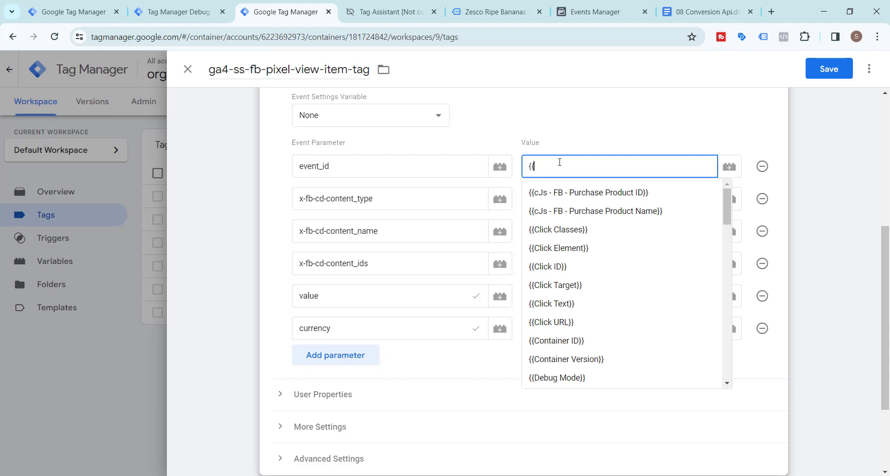
type("fb")
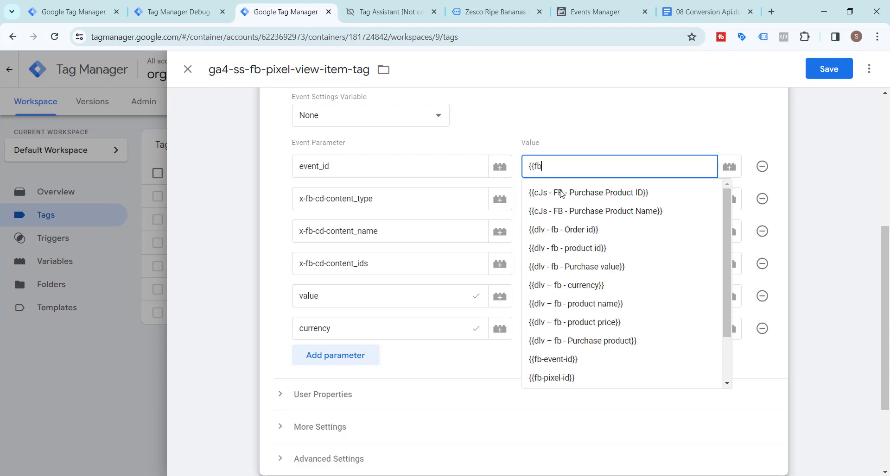
left_click(552, 359)
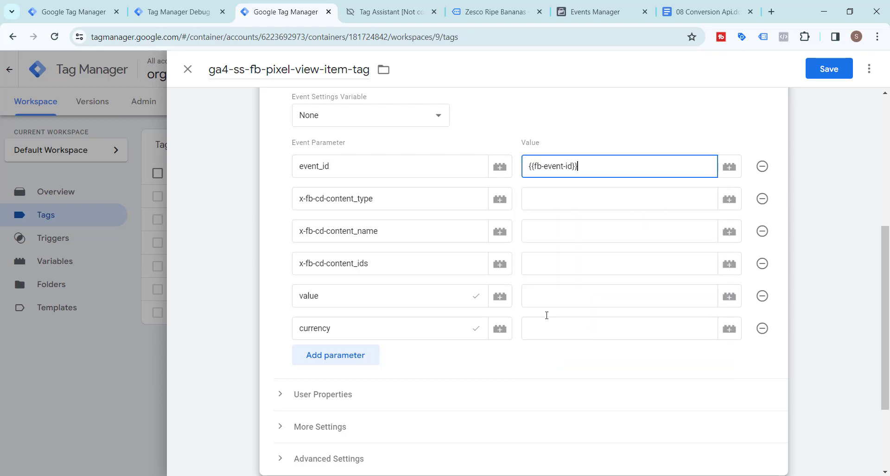
left_click(545, 204)
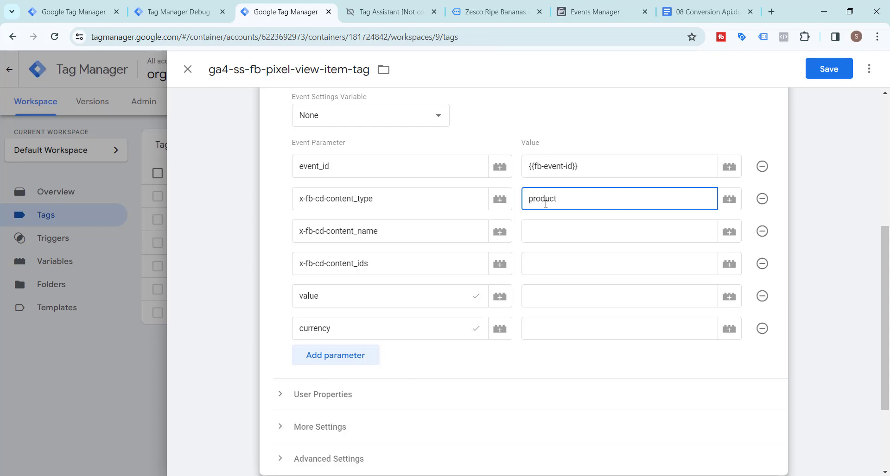
- Set x-fb-cd-content_name to the {{dlv – fb - product name}} variable and x-fb-cd-content_ids to {{dlv - fb - product id}}
left_click(540, 227)
type("{{dlv")
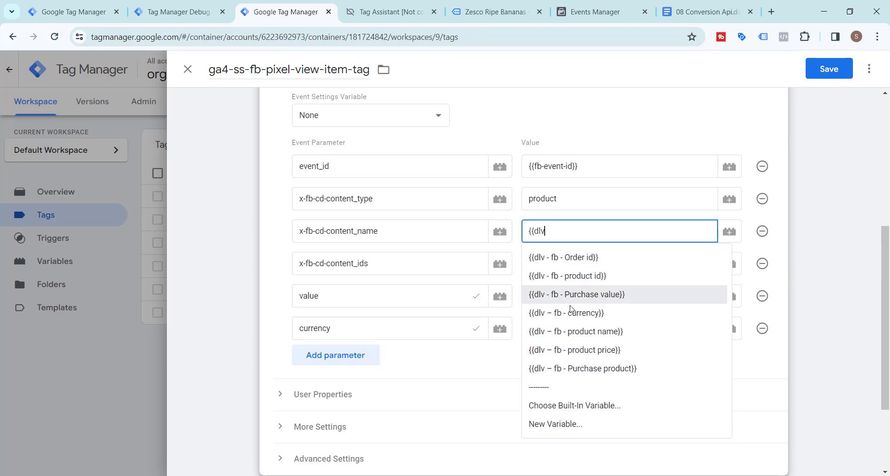
left_click(580, 332)
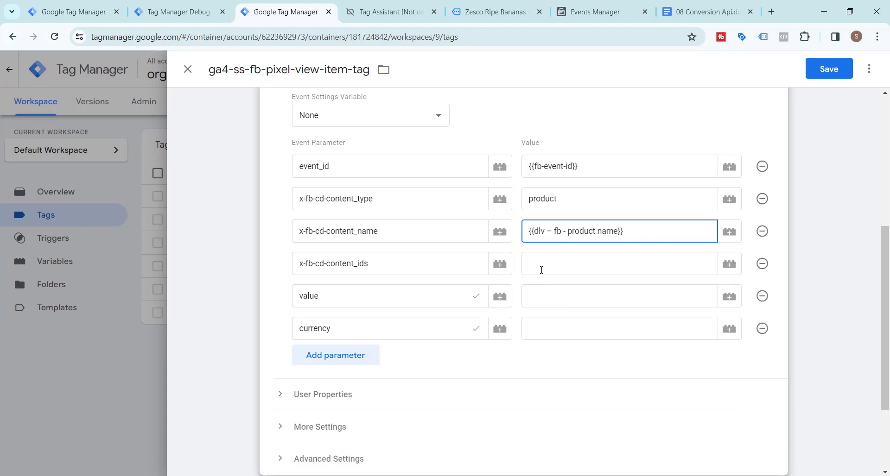
left_click(541, 262)
type("{{dlv")
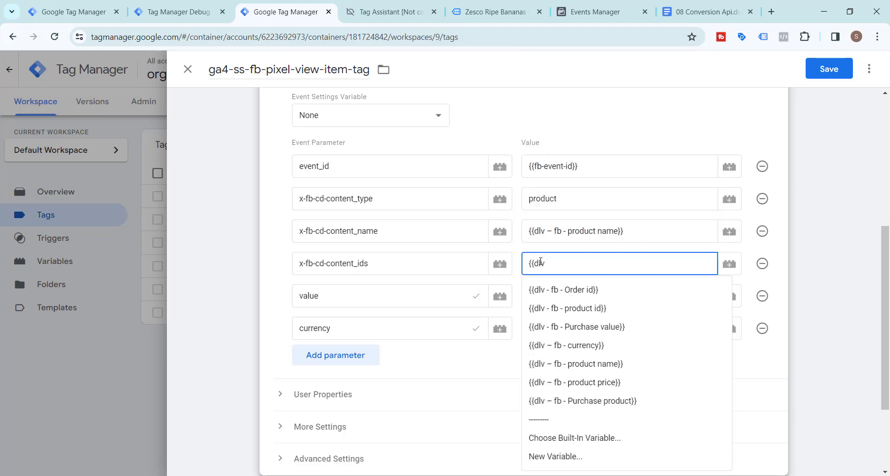
left_click(565, 314)
- Set the value parameter to the {{dlv – fb - product price}} variable and the currency parameter to {{dlv – fb - currency}}
left_click(560, 296)
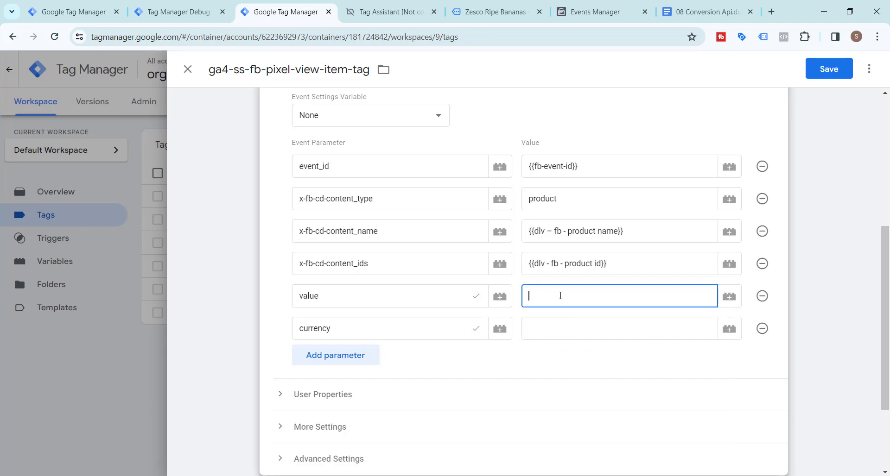
type("{{dlv")
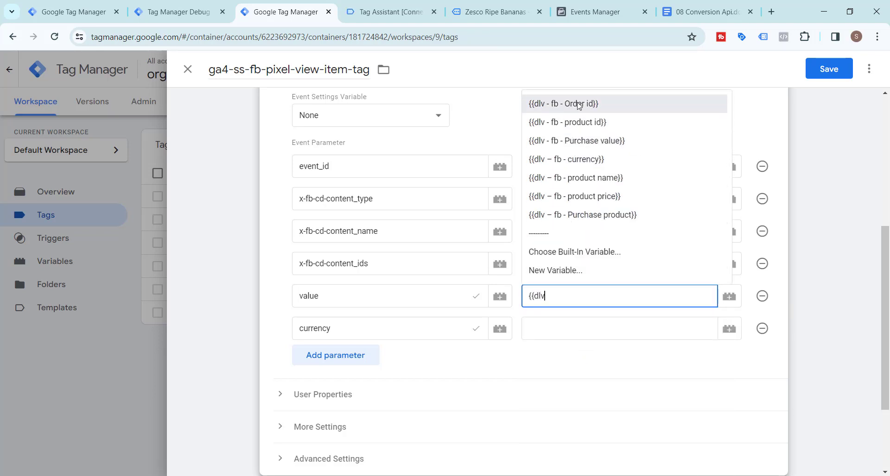
left_click(580, 199)
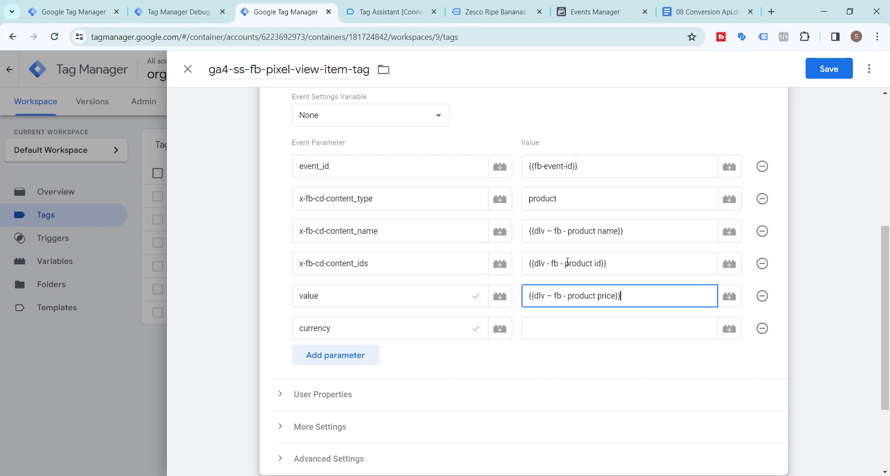
left_click(570, 332)
type("{{dlv")
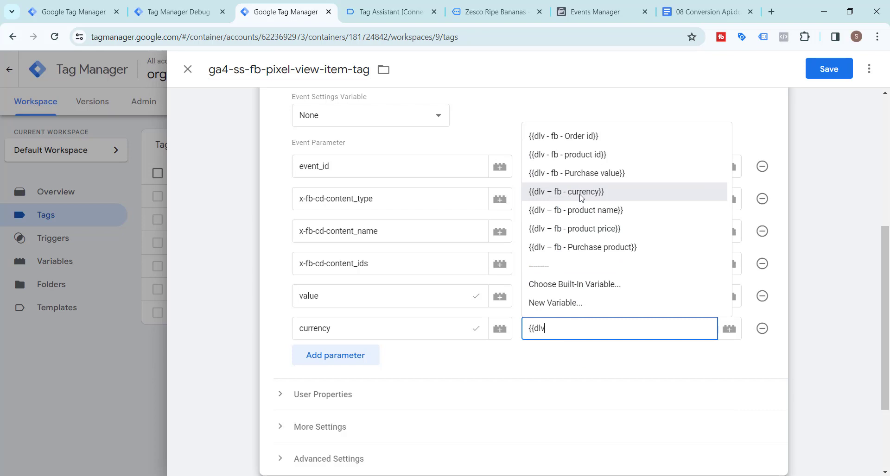
left_click(576, 192)
- Review the full configuration of ga4-ss-fb-pixel-view-item-tag and save the tag
scroll(888, 234, "down", 3)
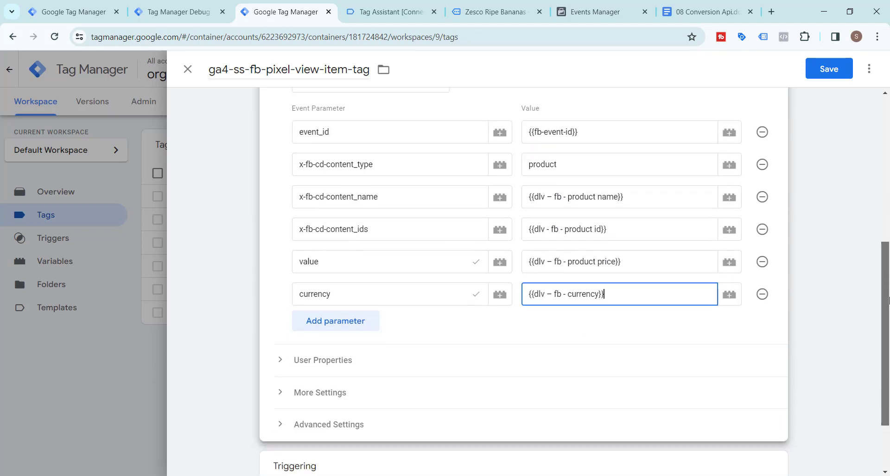
scroll(888, 234, "up", 3)
left_click_drag(888, 234, 888, 91)
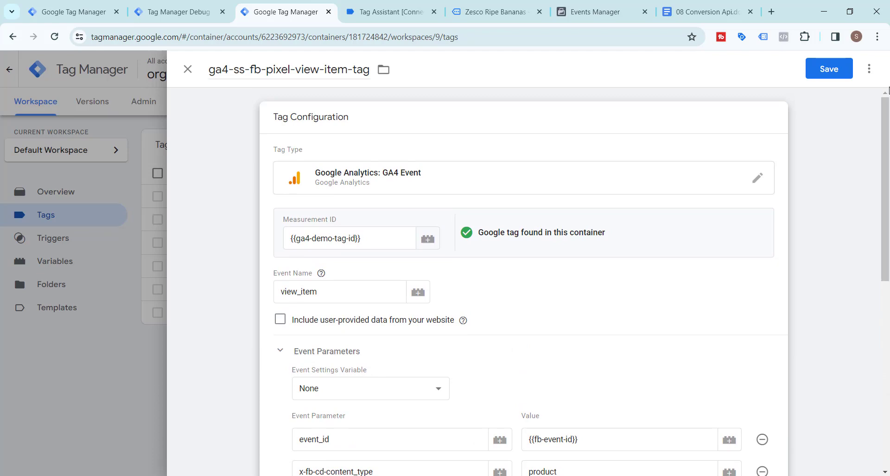
left_click(829, 69)
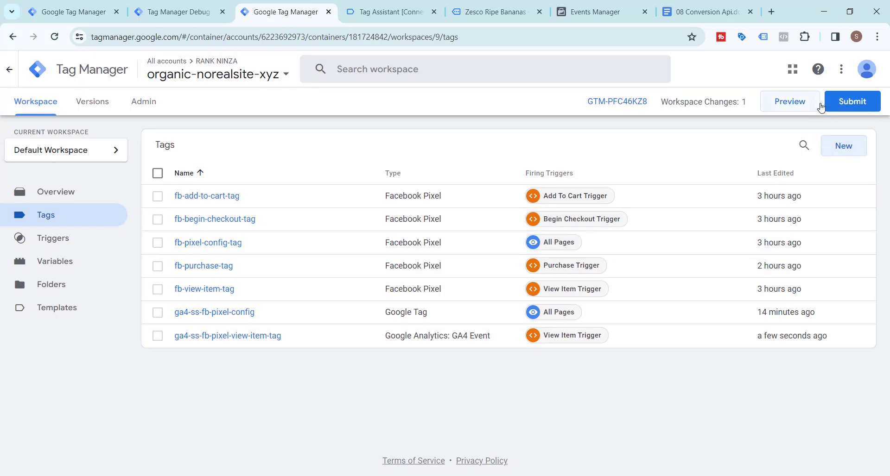
- Submit and publish the organic-norealsite-xyz workspace changes to the Live environment without a version name or description
left_click(852, 103)
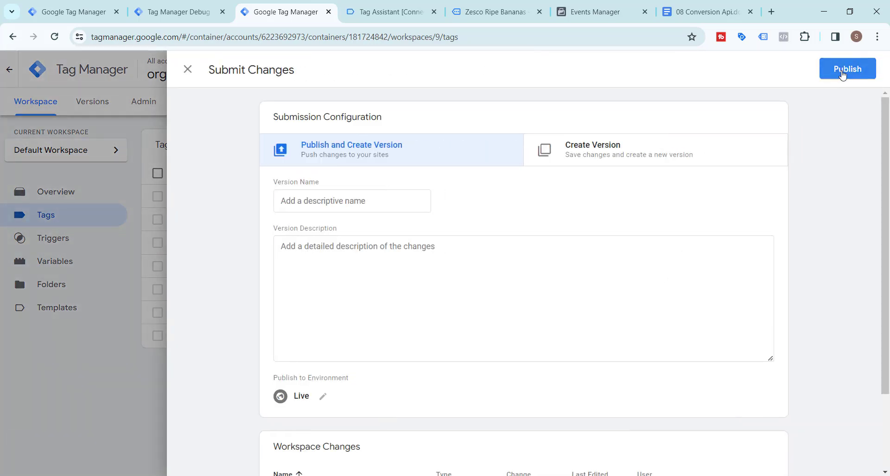
left_click(843, 69)
left_click(583, 408)
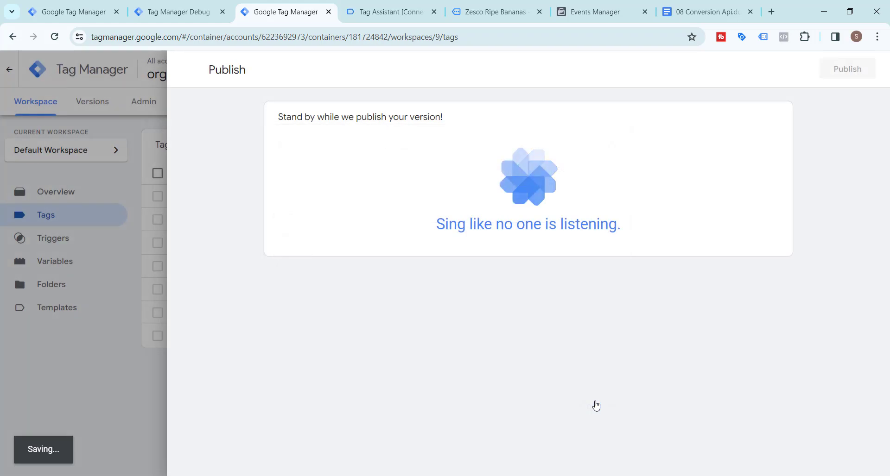
left_click(168, 3)
left_click(65, 3)
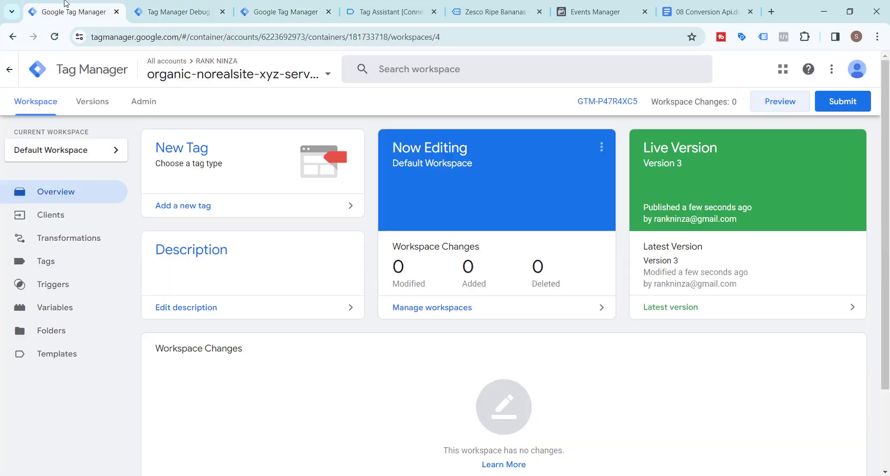
left_click(171, 9)
left_click(278, 9)
left_click(385, 6)
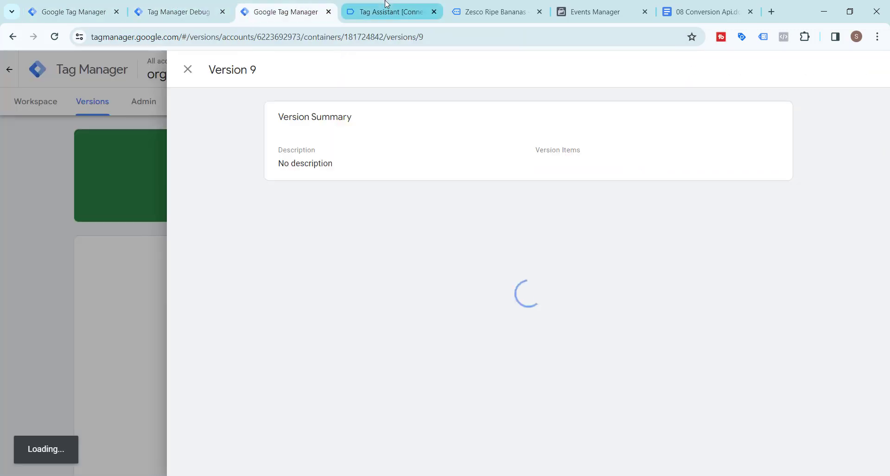
left_click(279, 12)
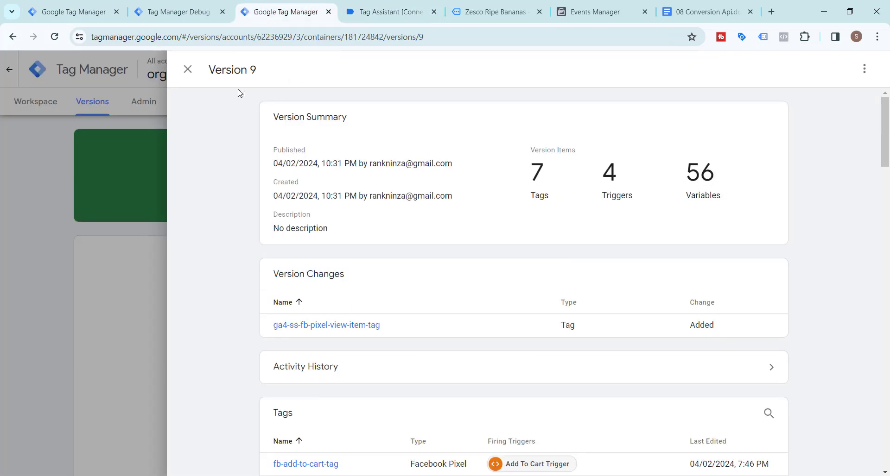
- Leave the published version summary, return to the web container's workspace and start a preview session connected to norealsite.xyz
left_click(192, 71)
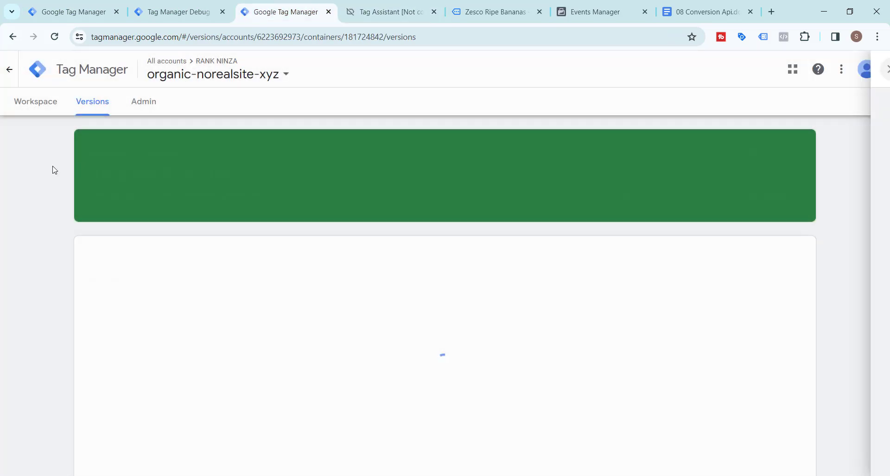
left_click(30, 102)
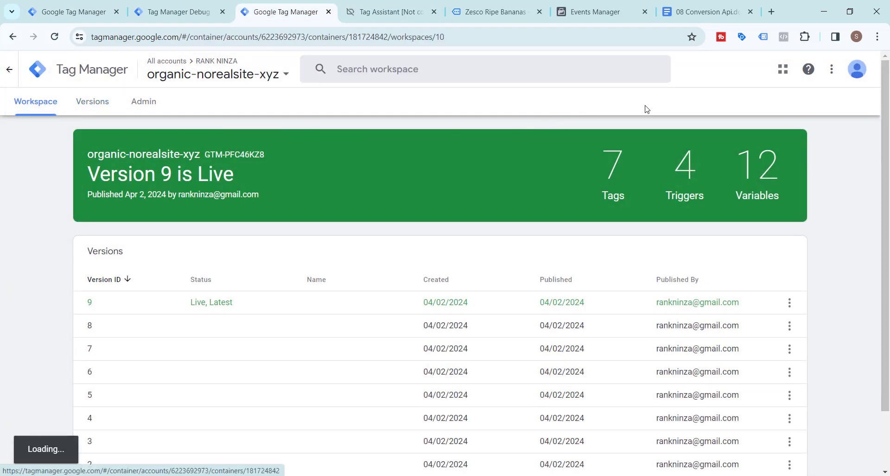
left_click(781, 103)
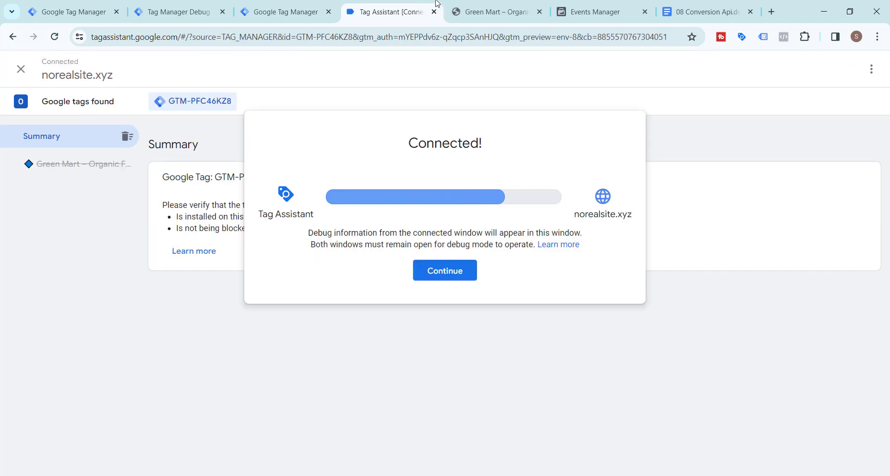
left_click(439, 278)
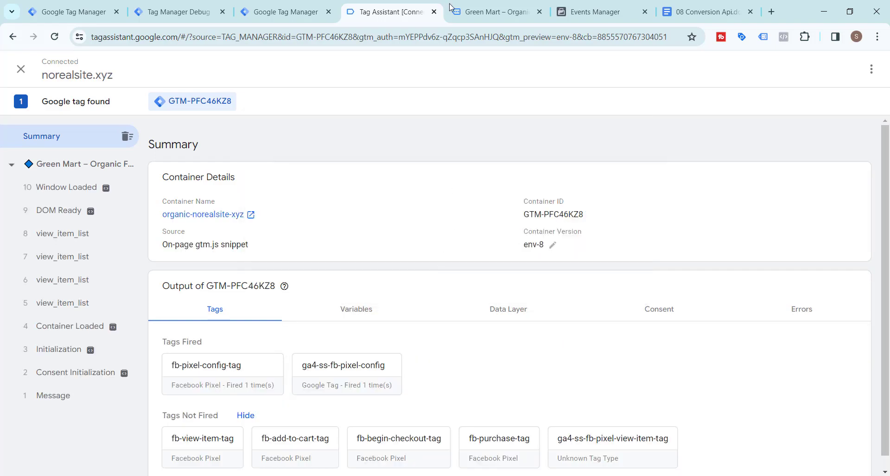
- View the Zesco Ripe Bananas product on the previewed site, and check the fired tags in Tag Assistant and the server container's debug view
left_click(496, 11)
scroll(81, 231, "down", 10)
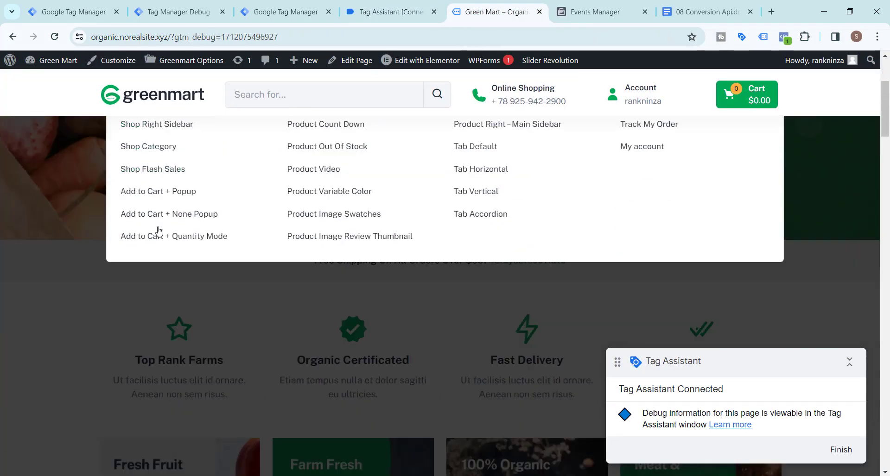
scroll(84, 231, "down", 1)
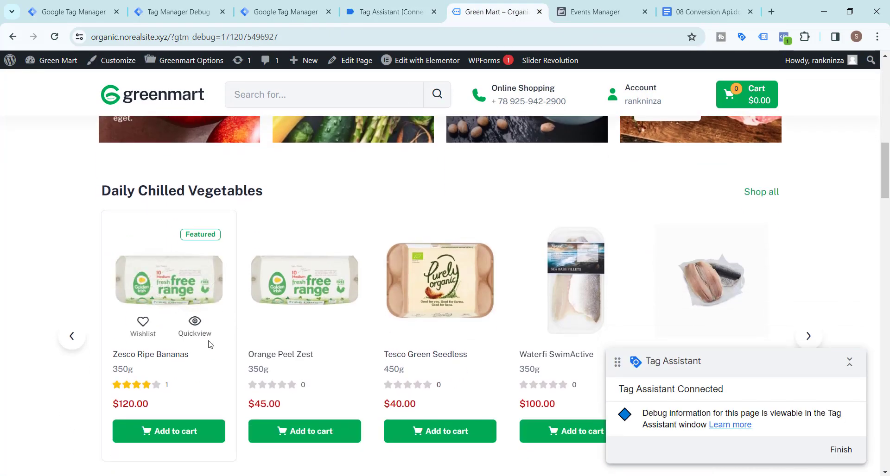
left_click(167, 358)
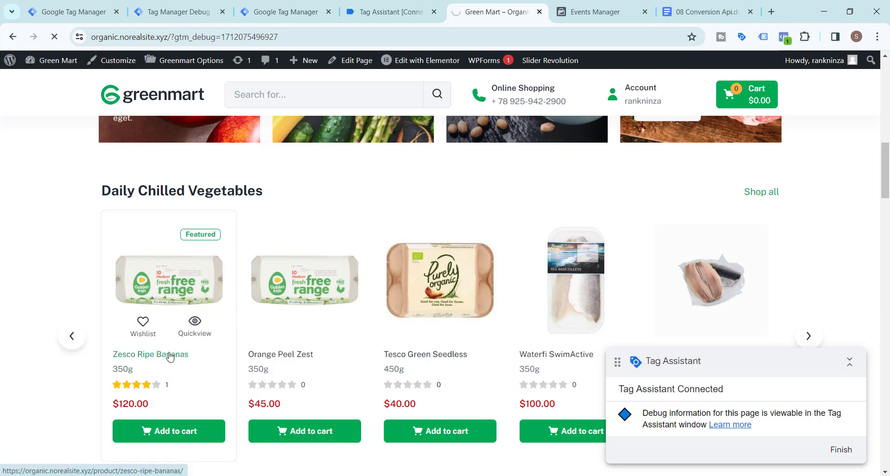
left_click(401, 6)
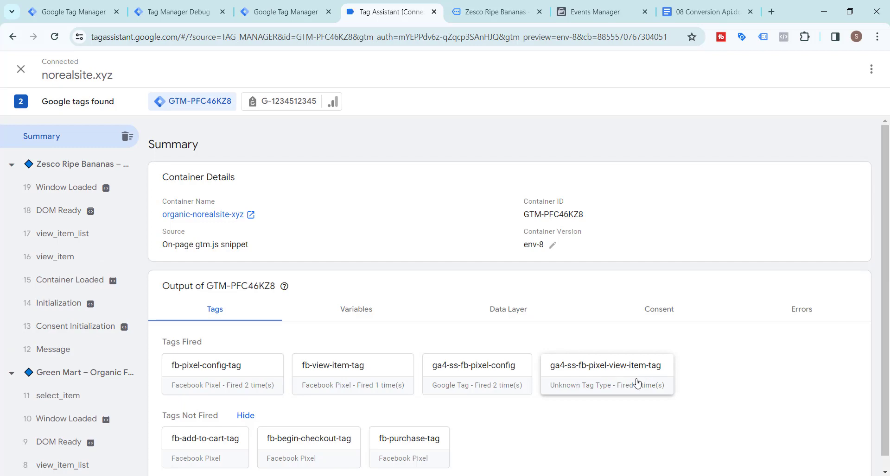
left_click(163, 5)
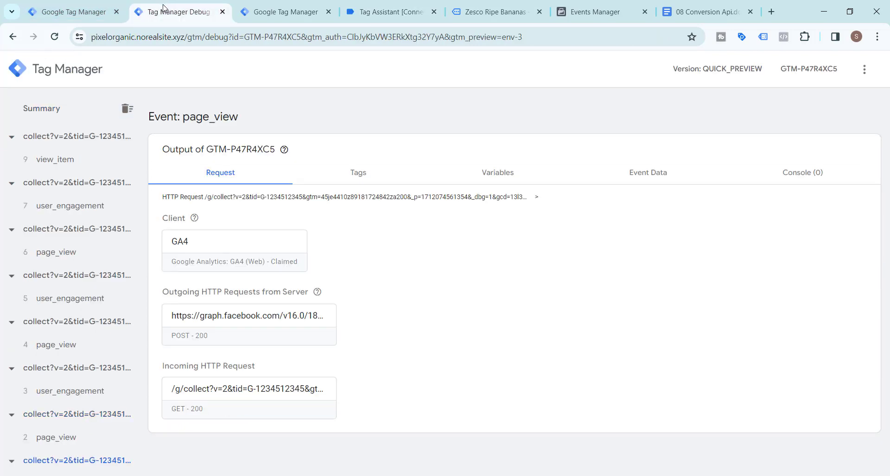
- Switch to Meta Events Manager and examine the Organic No Real Site Pixel test events for browser and server PageView and View content deduplication
left_click(594, 5)
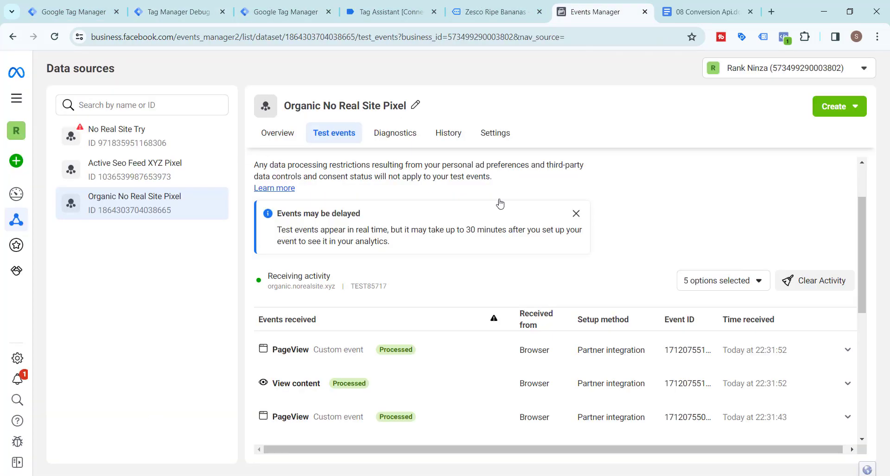
scroll(375, 284, "down", 5)
scroll(374, 285, "up", 2)
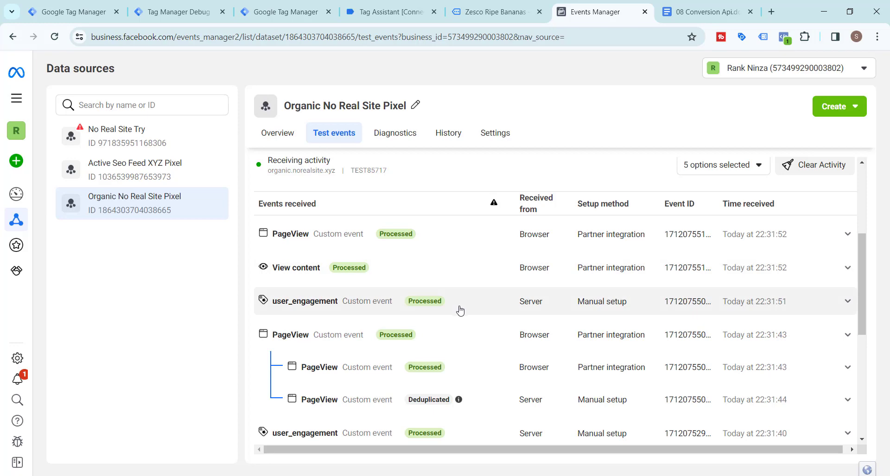
scroll(464, 289, "down", 1)
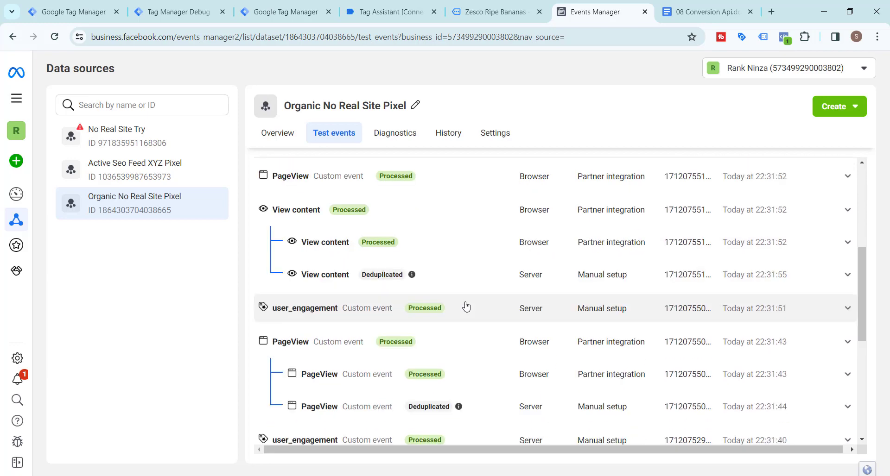
scroll(466, 307, "up", 1)
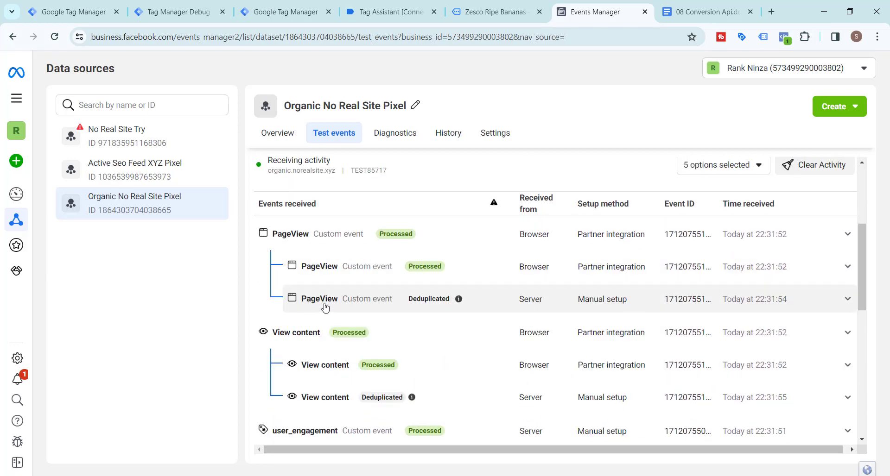
scroll(315, 312, "down", 2)
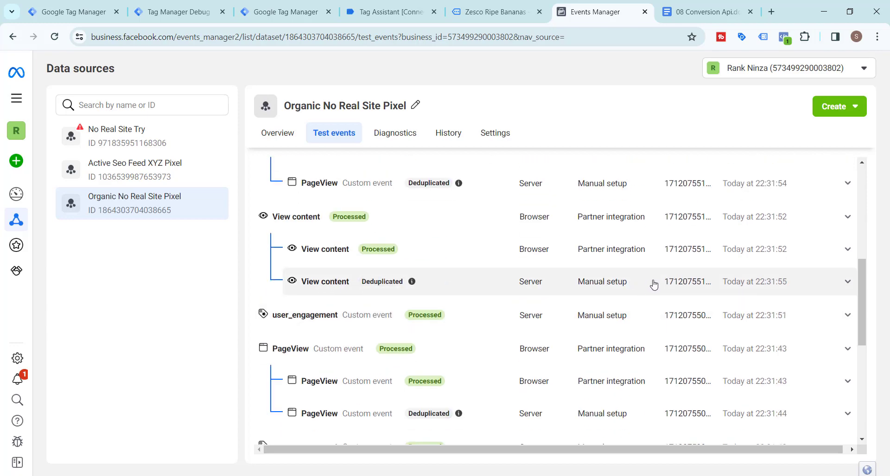
scroll(325, 285, "up", 3)
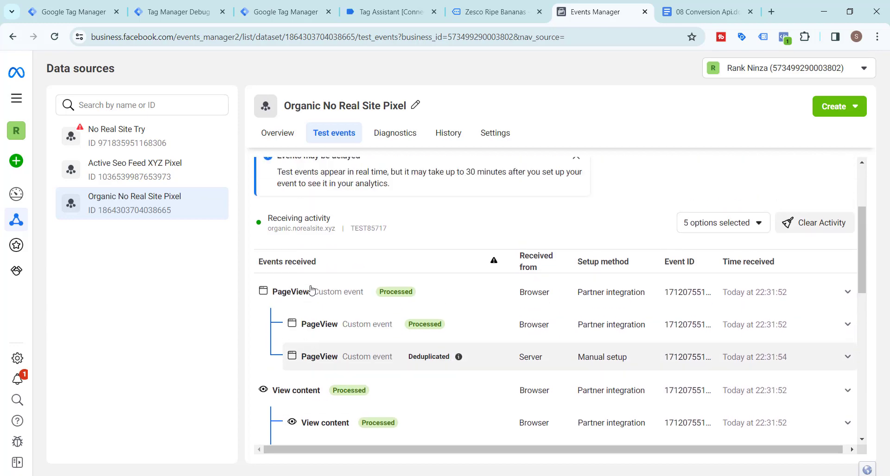
scroll(311, 291, "down", 2)
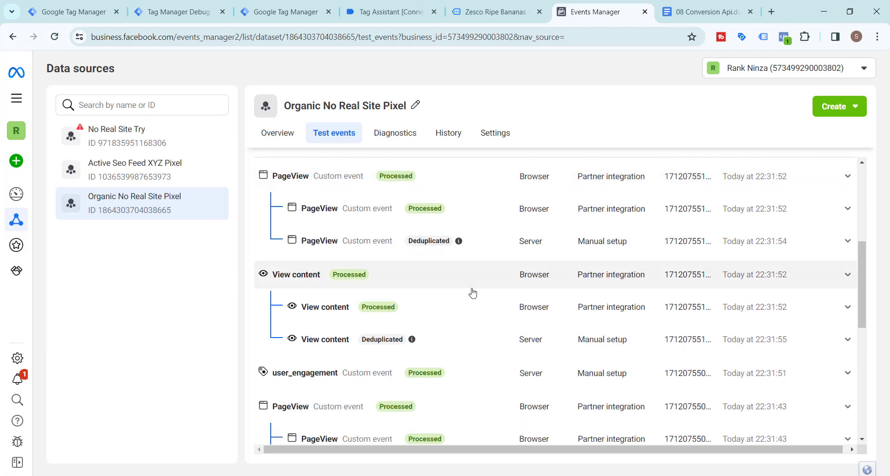
scroll(473, 293, "up", 1)
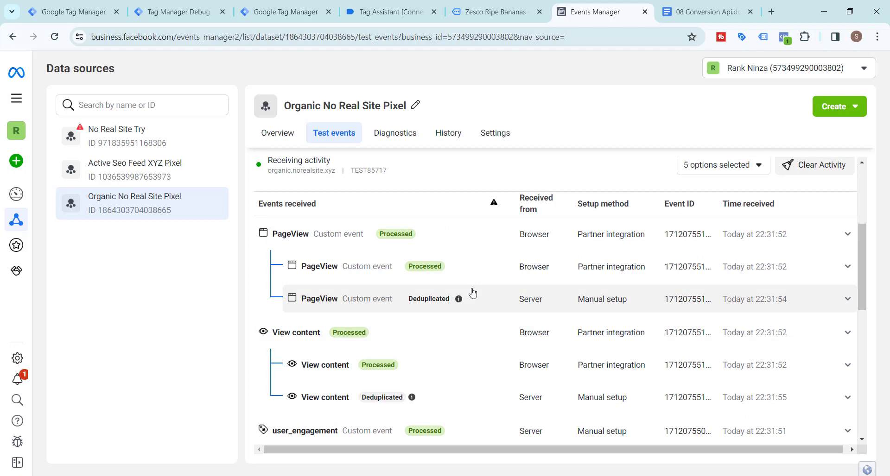